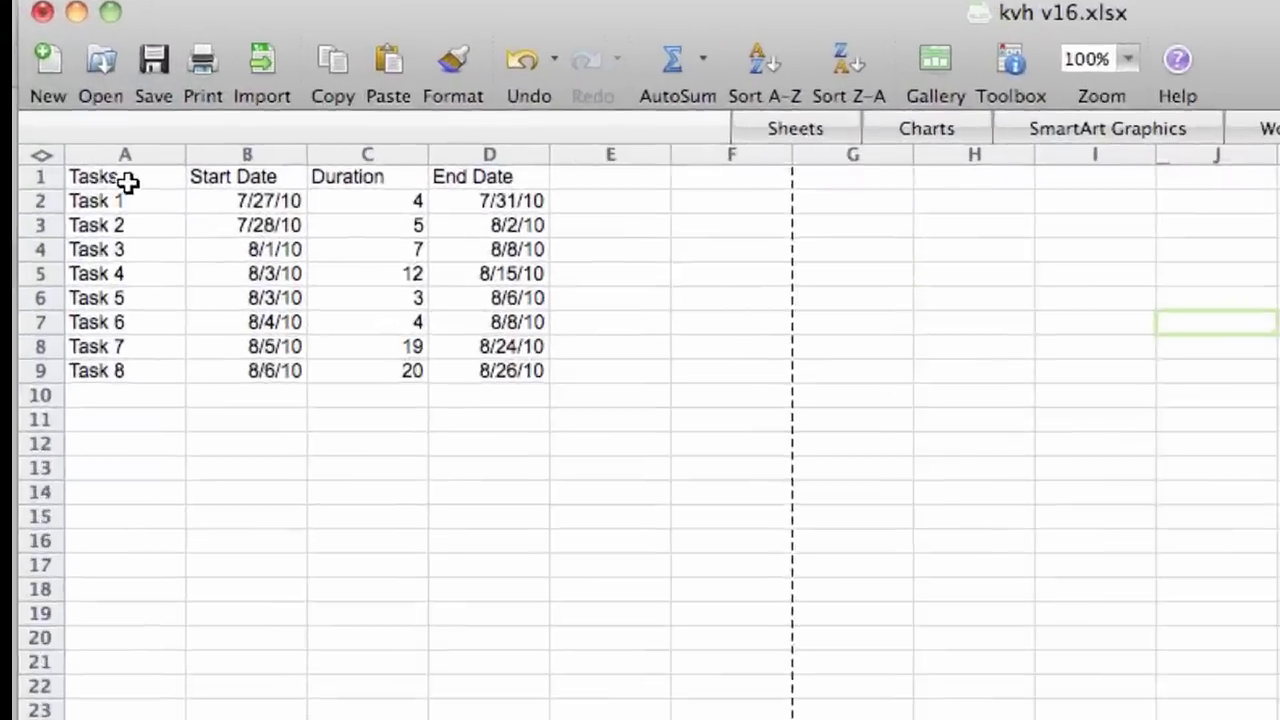
# Review the Tasks, Start Date, Duration and End Date columns and their data ranges.
pyautogui.click(82, 174)
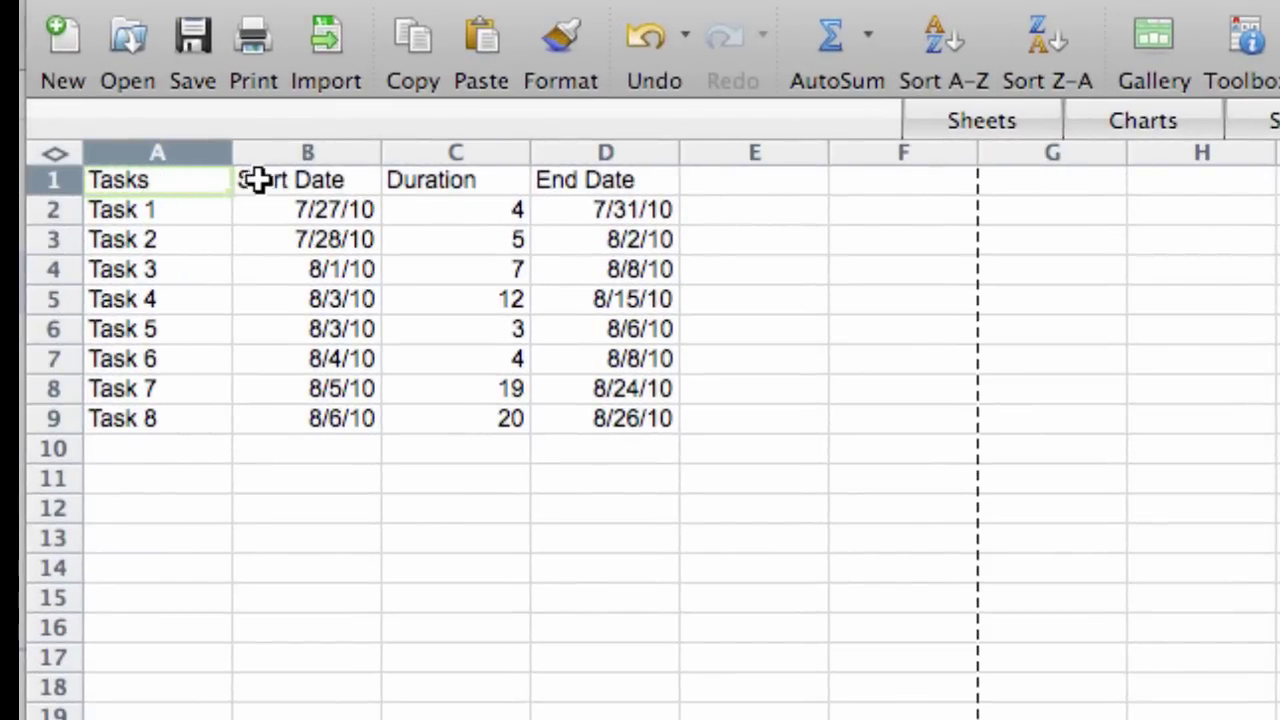
pyautogui.click(288, 177)
pyautogui.click(457, 179)
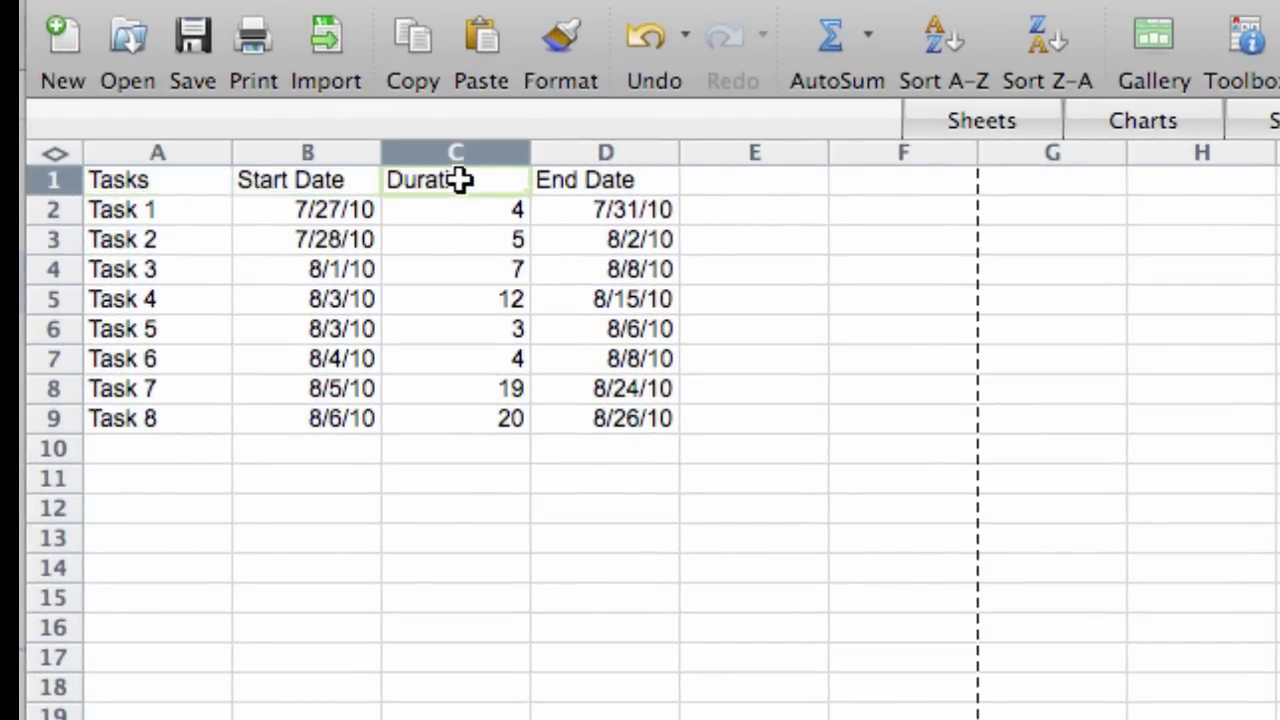
pyautogui.click(603, 181)
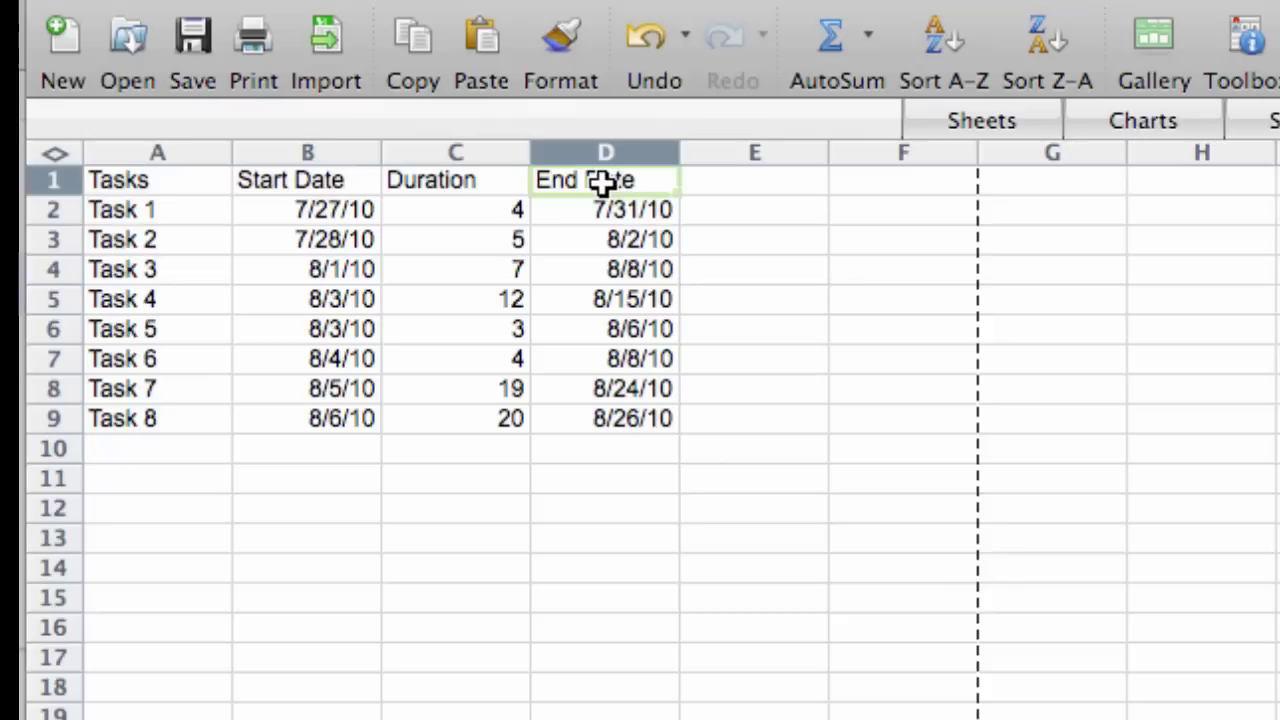
pyautogui.click(174, 209)
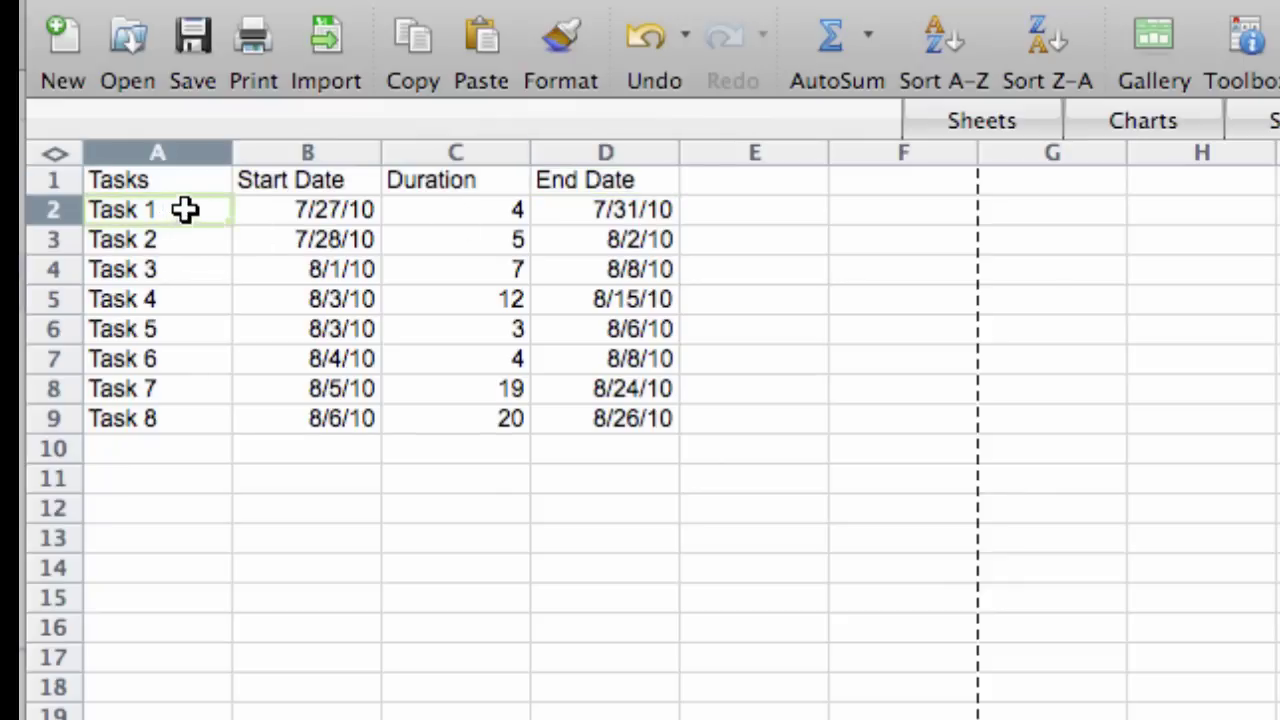
pyautogui.moveTo(186, 209); pyautogui.dragTo(166, 420)
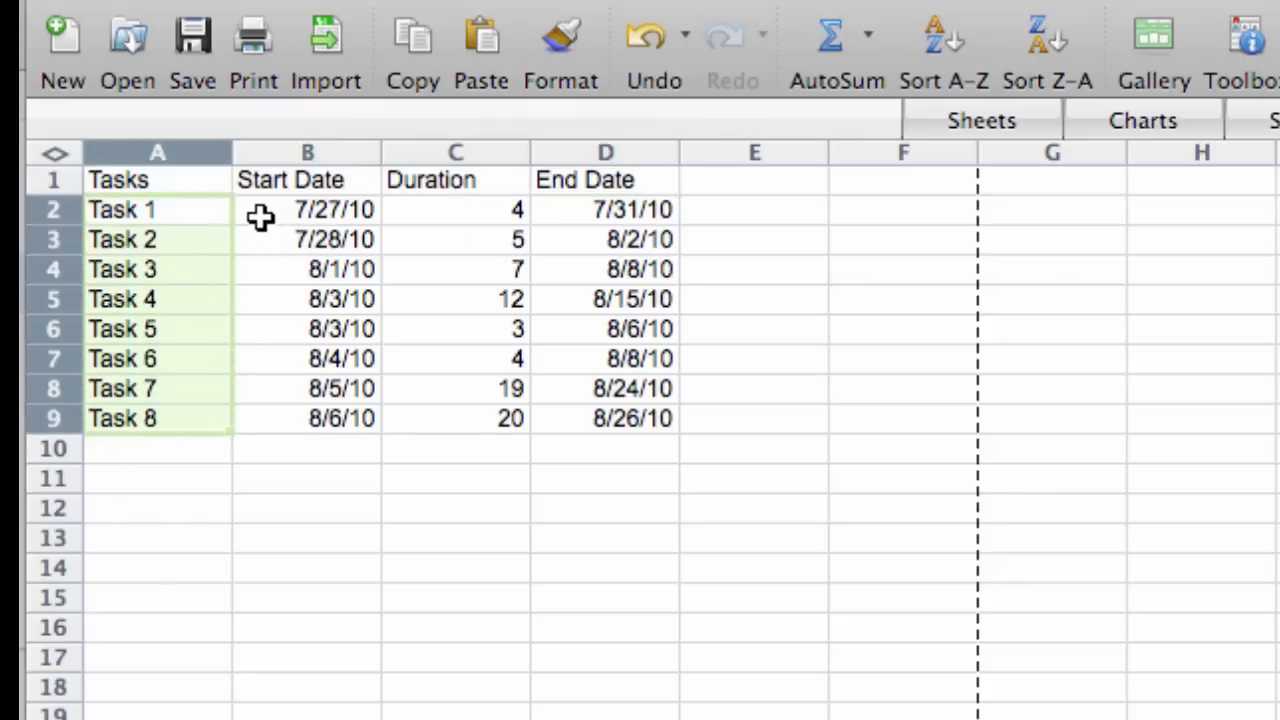
pyautogui.moveTo(260, 217); pyautogui.dragTo(270, 408)
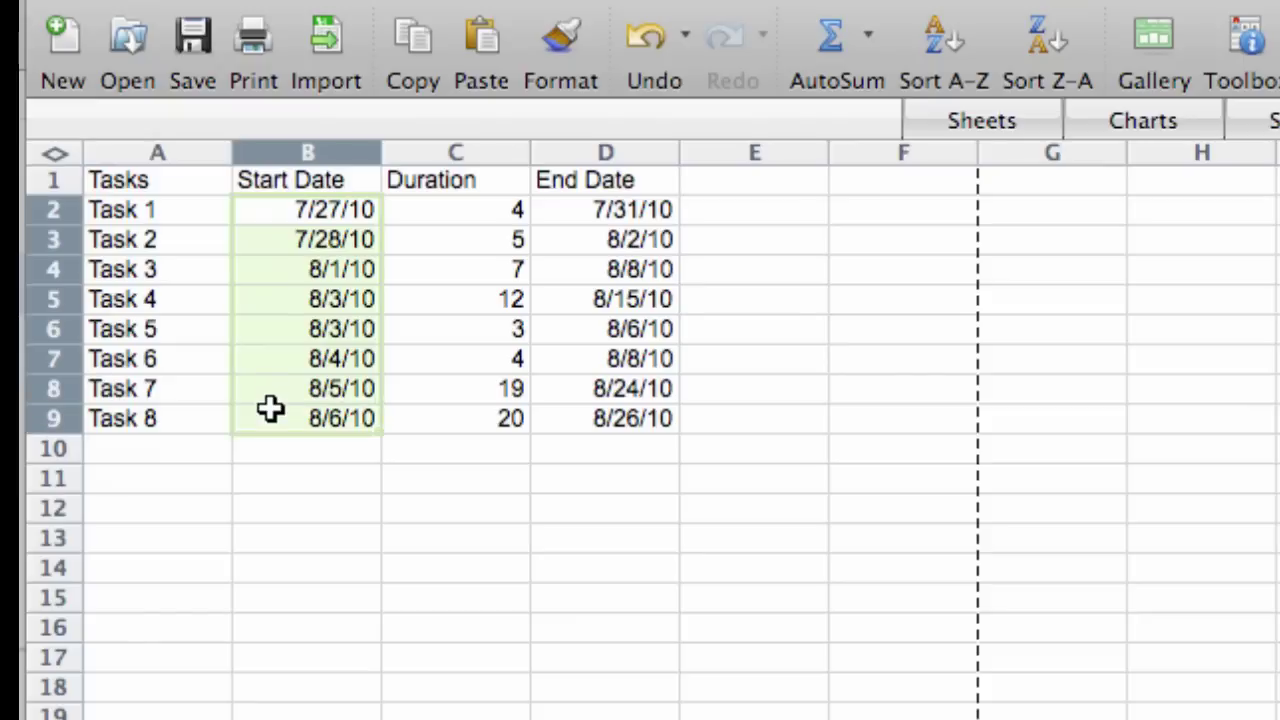
pyautogui.click(254, 215)
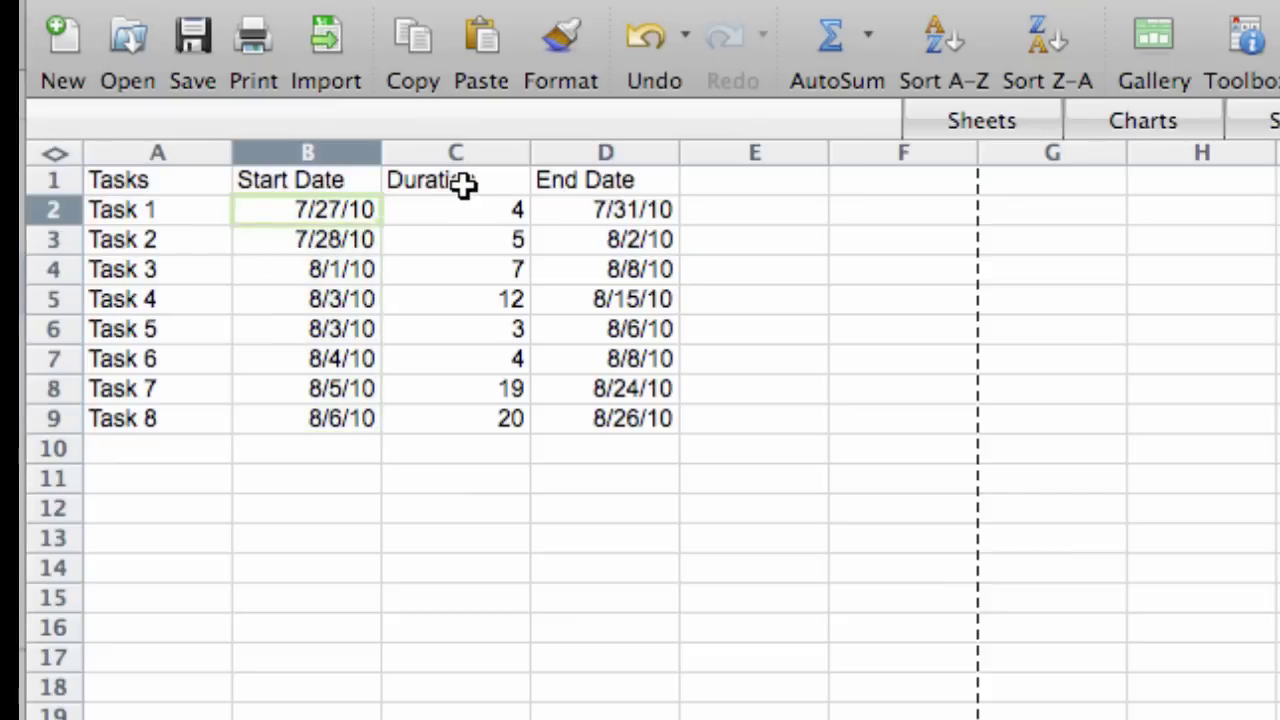
pyautogui.click(489, 188)
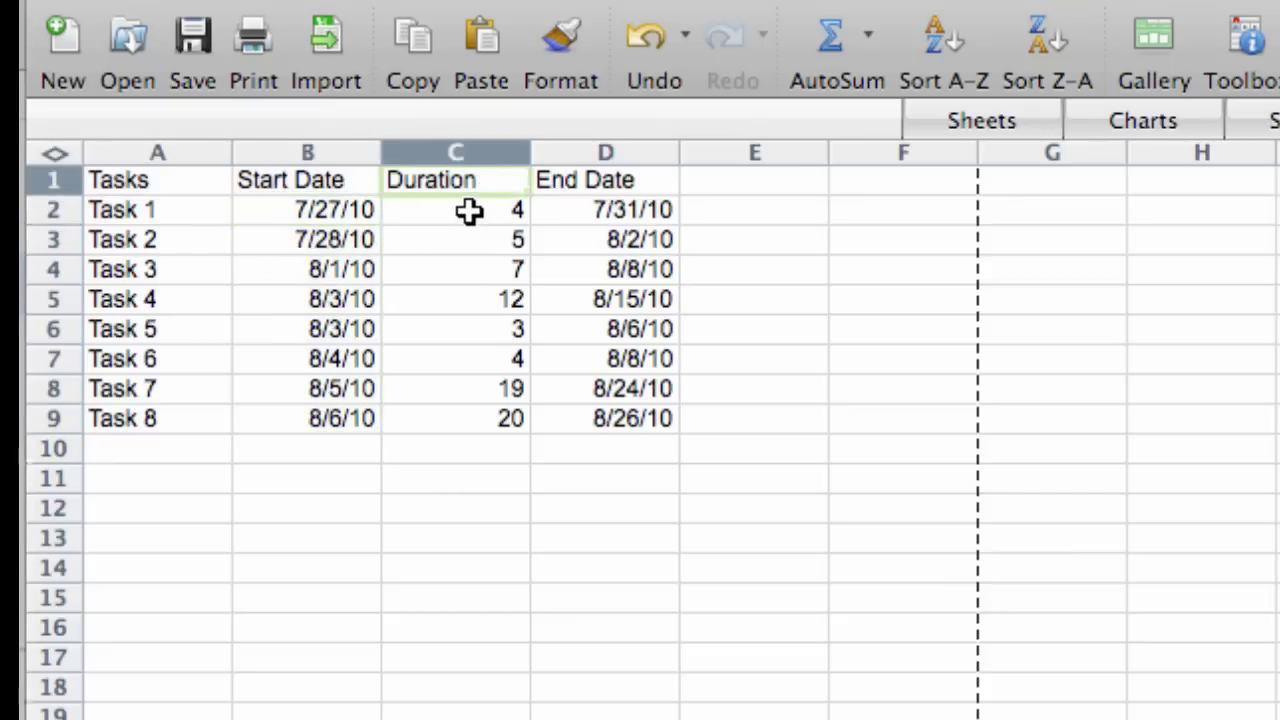
pyautogui.moveTo(469, 211); pyautogui.dragTo(451, 416)
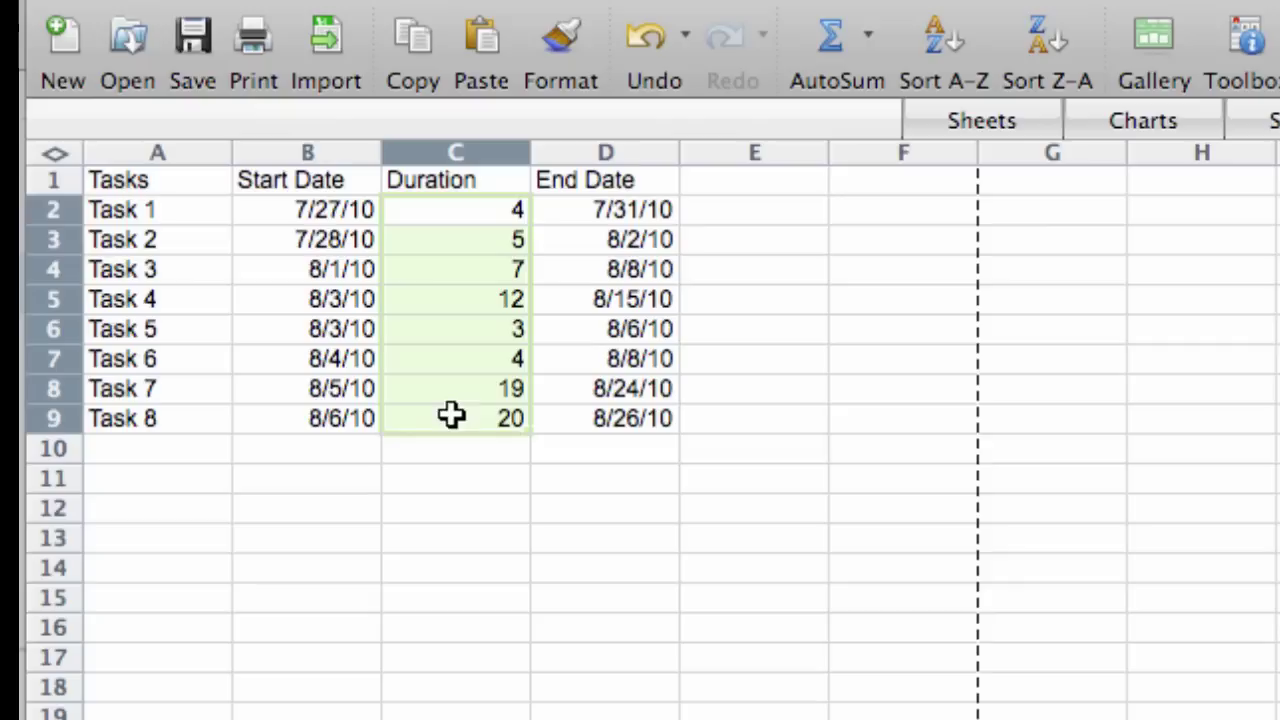
pyautogui.click(457, 210)
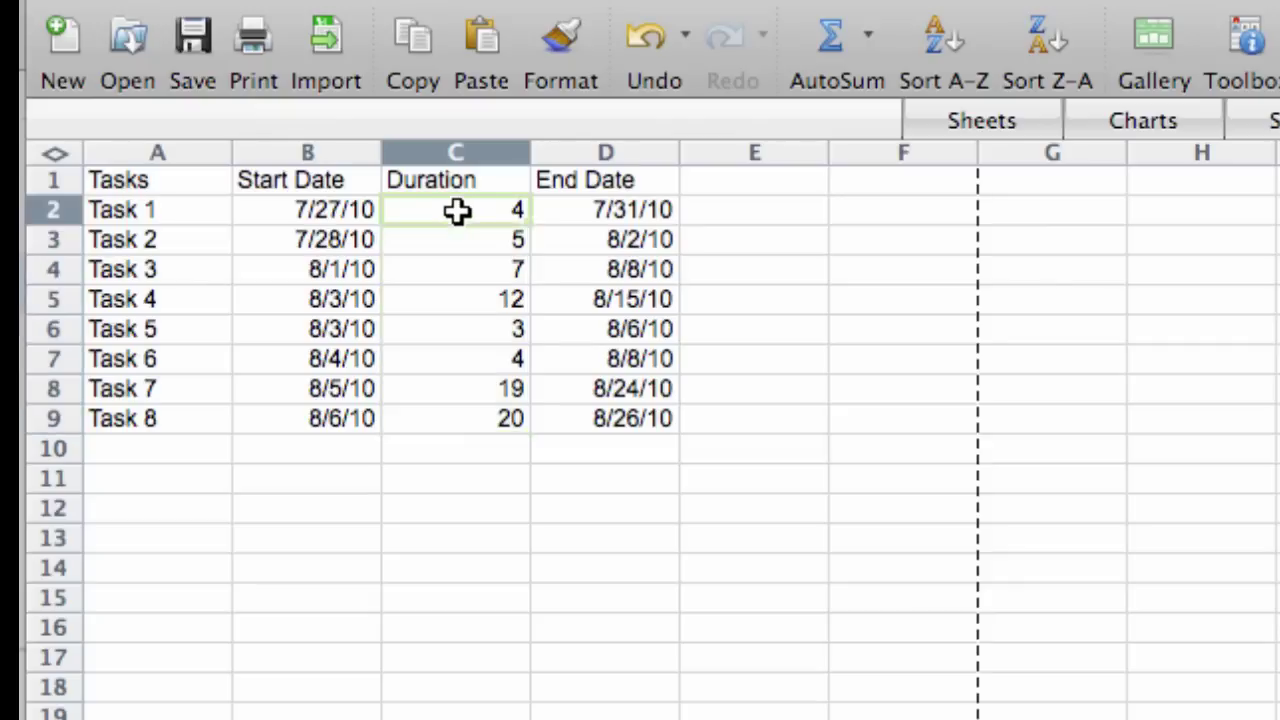
# Enter =B2+C2 in D2 so Task 1's end date is calculated as 7/31/10.
pyautogui.click(583, 210)
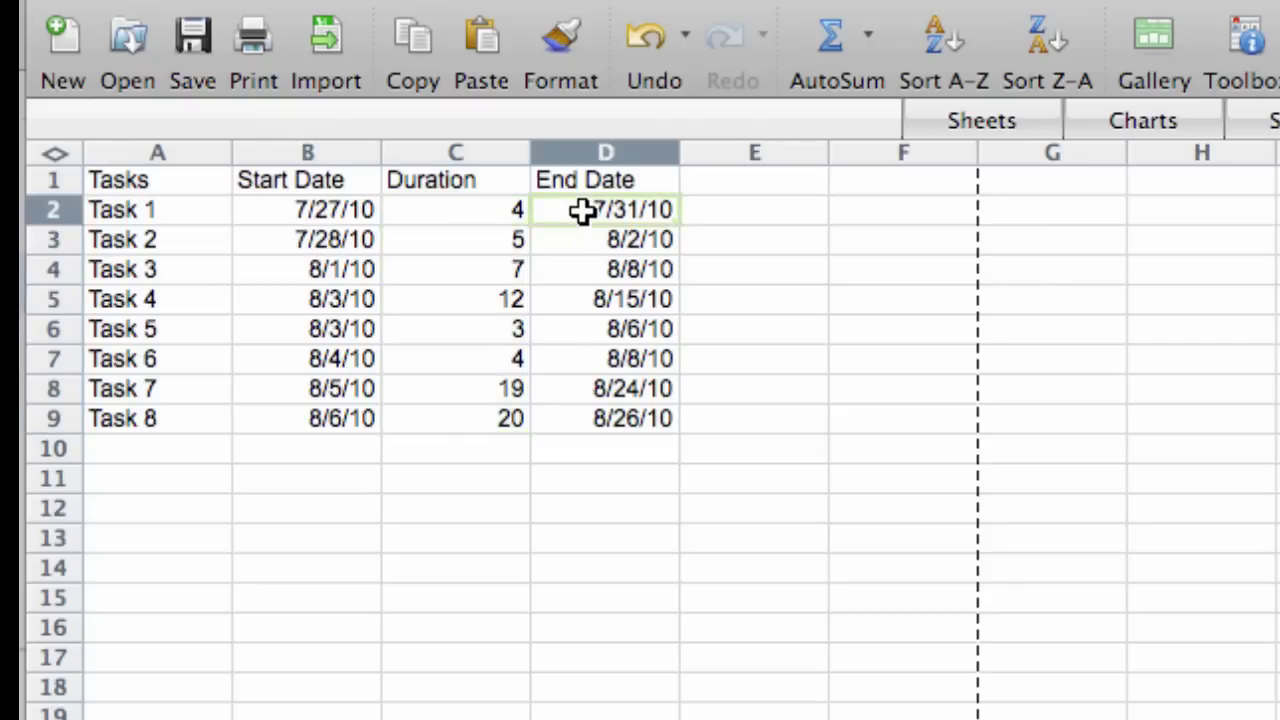
pyautogui.write('=')
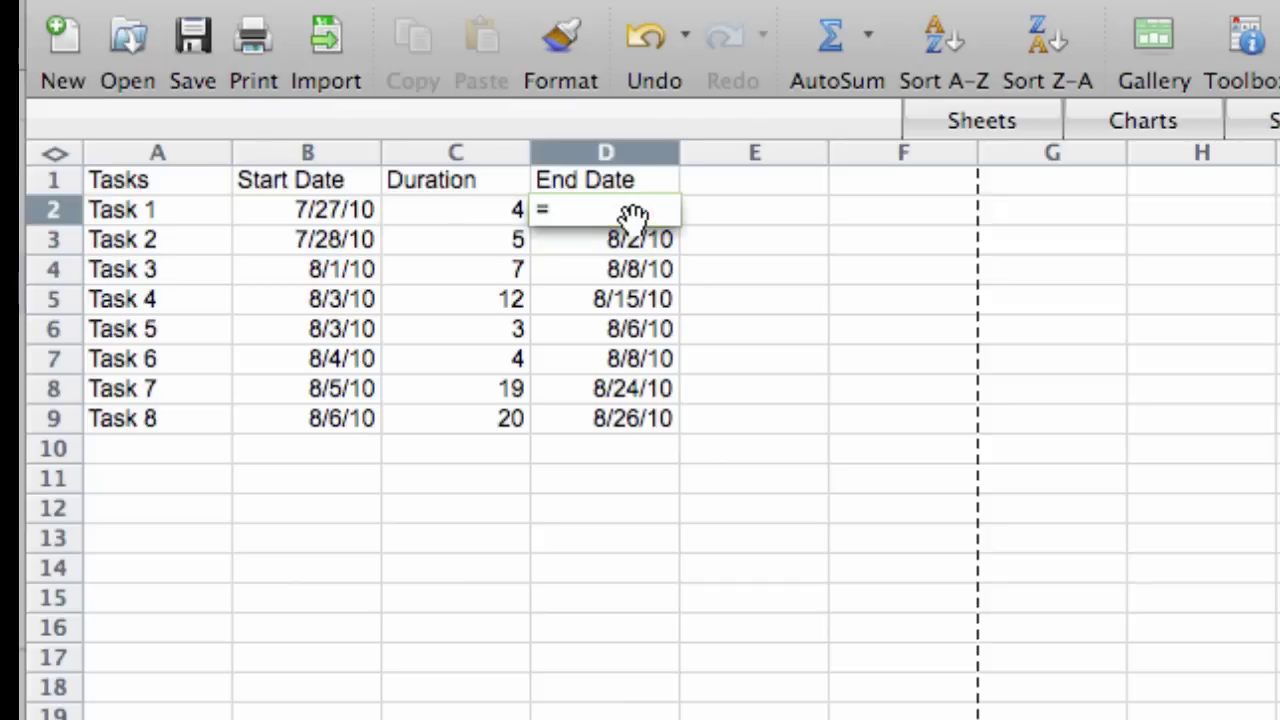
pyautogui.click(315, 210)
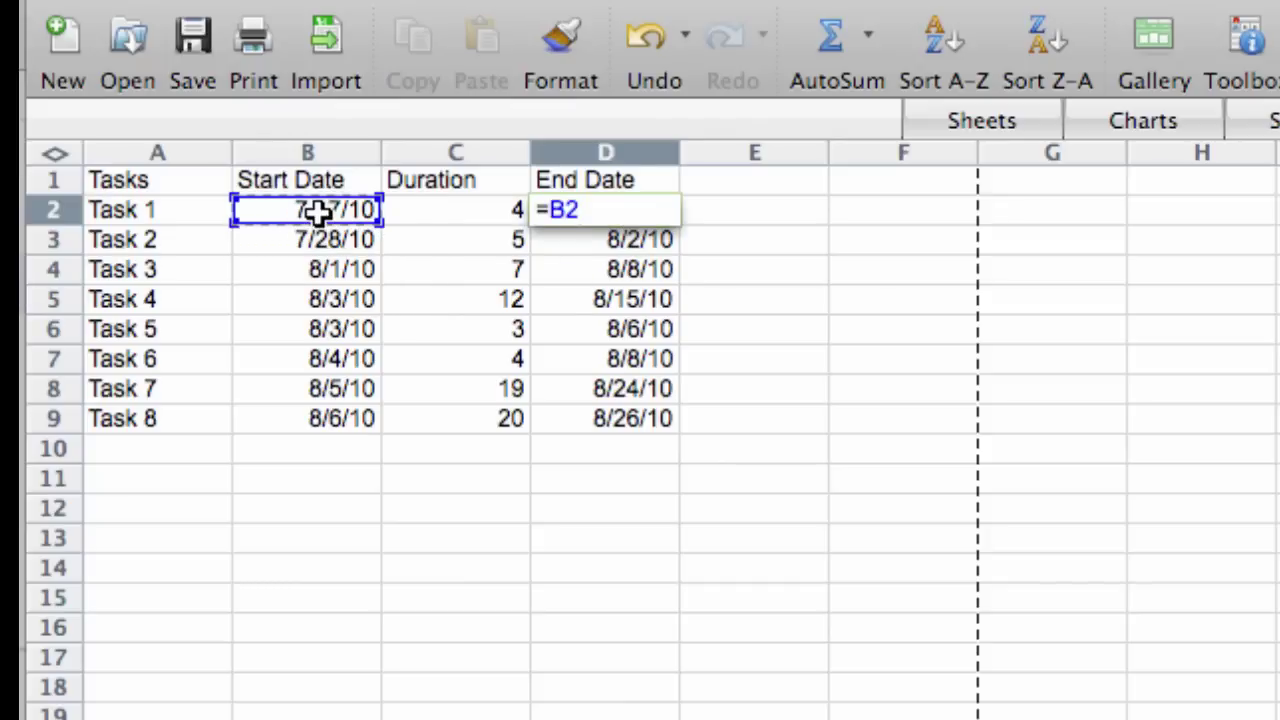
pyautogui.click(443, 220)
pyautogui.press('Return')
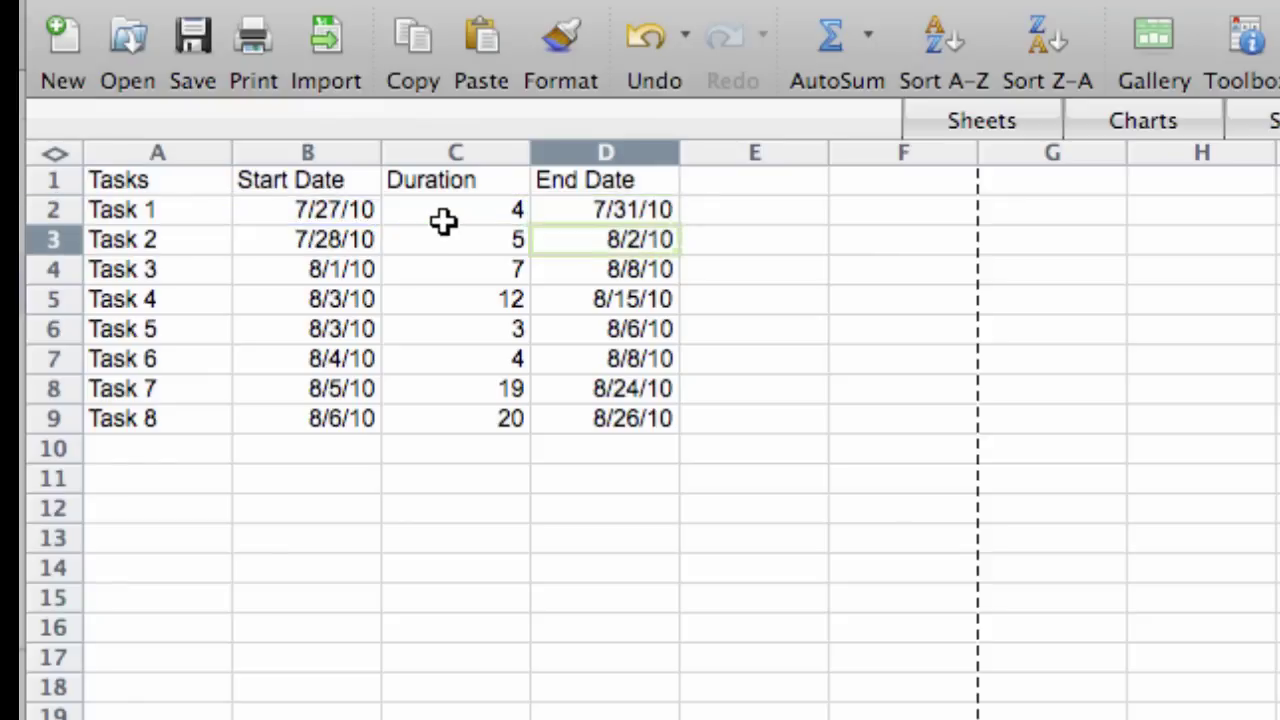
pyautogui.click(616, 207)
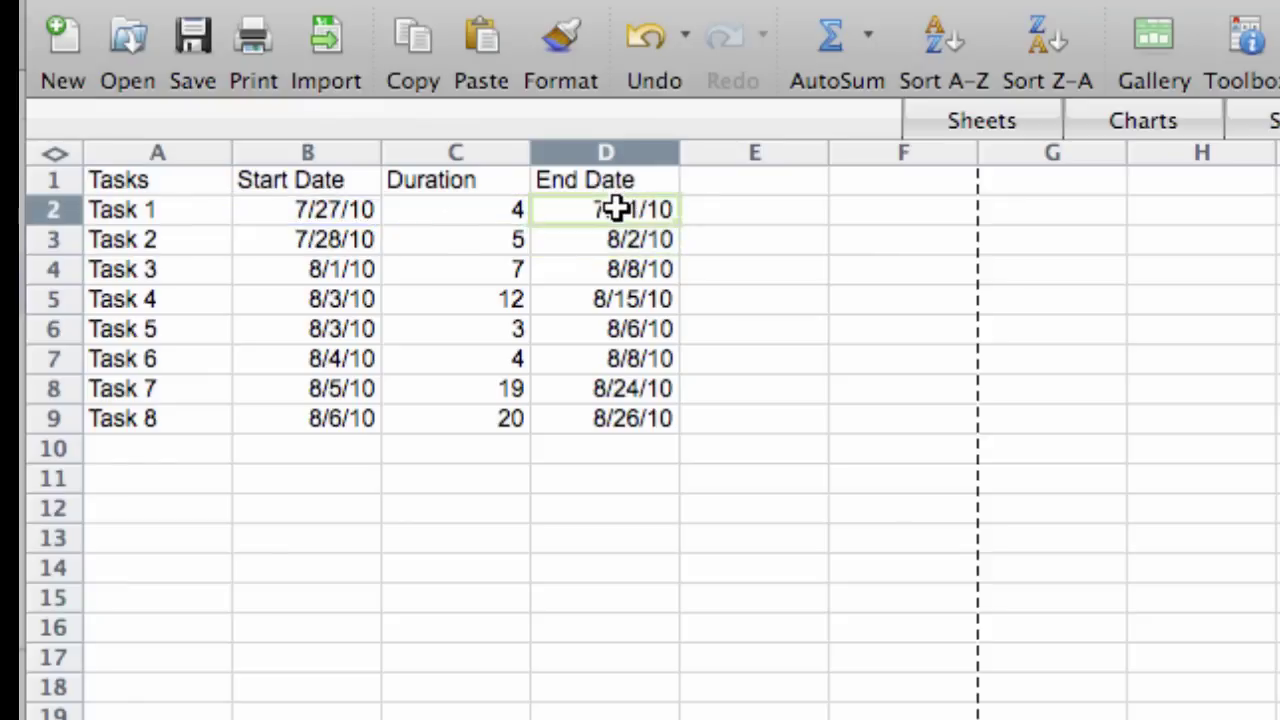
pyautogui.click(720, 221)
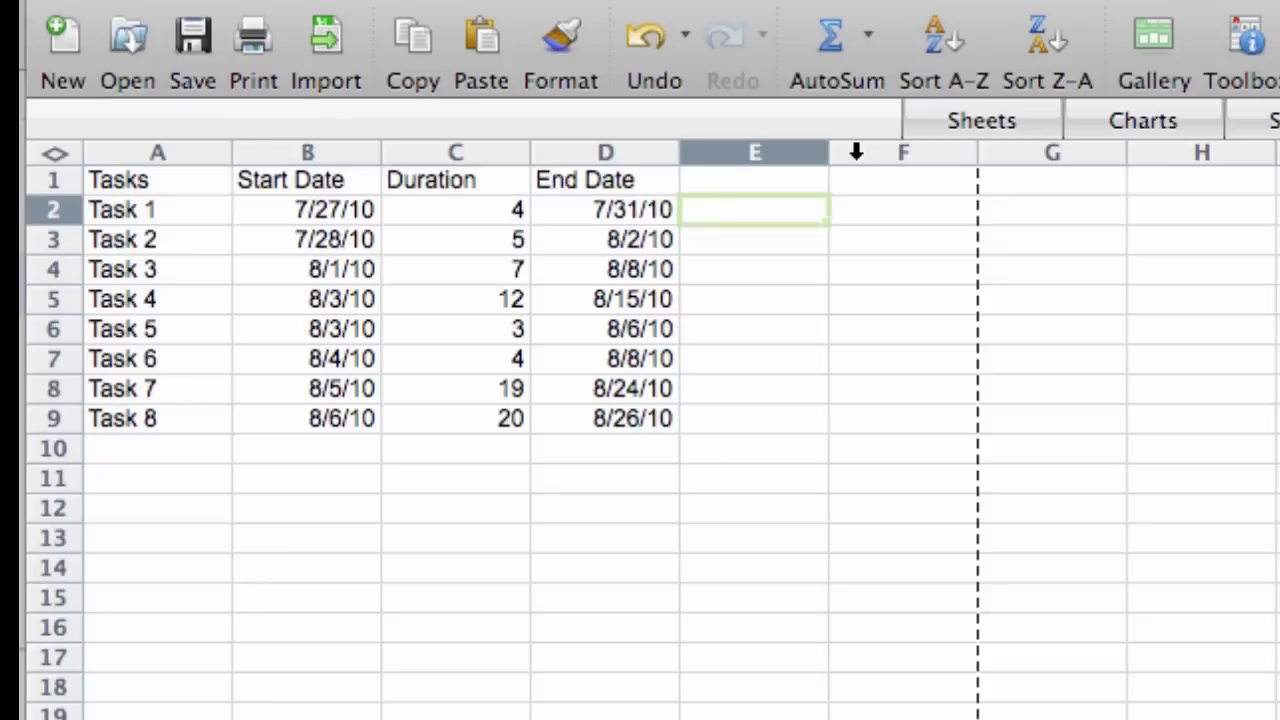
# Insert a stacked bar chart of Tasks 1–8 and place it beside the table.
pyautogui.click(1158, 120)
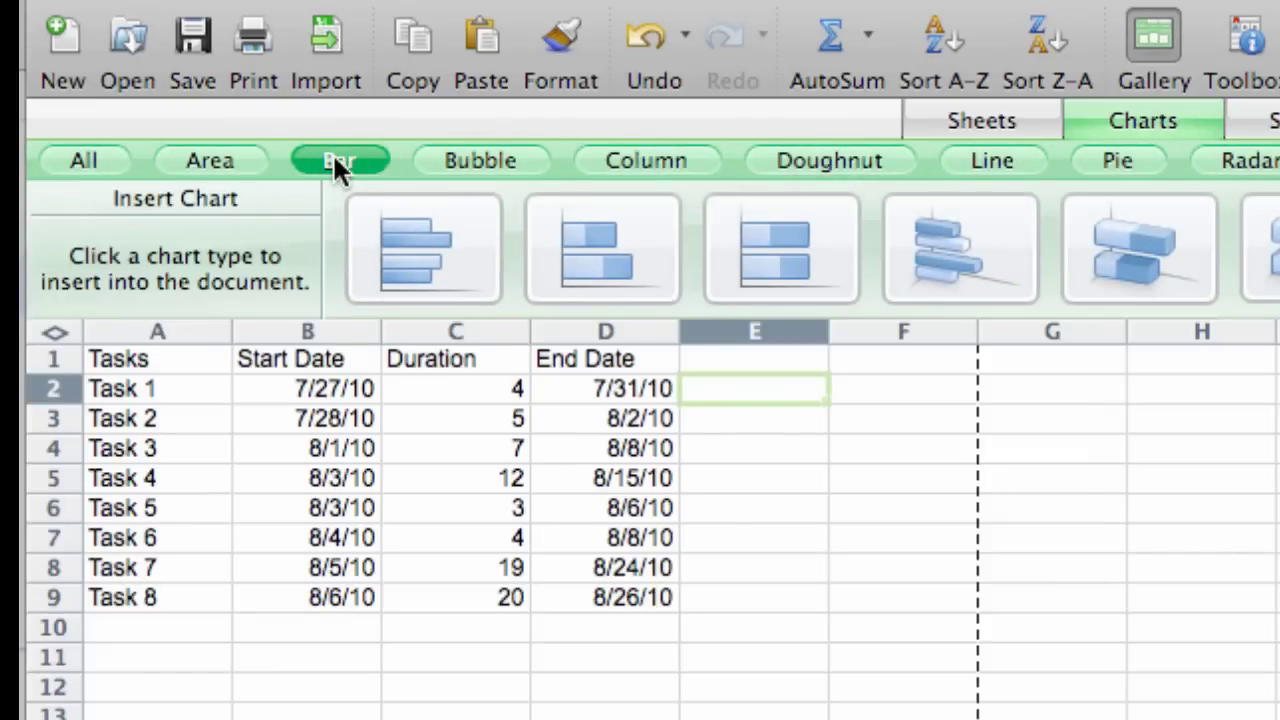
pyautogui.click(601, 242)
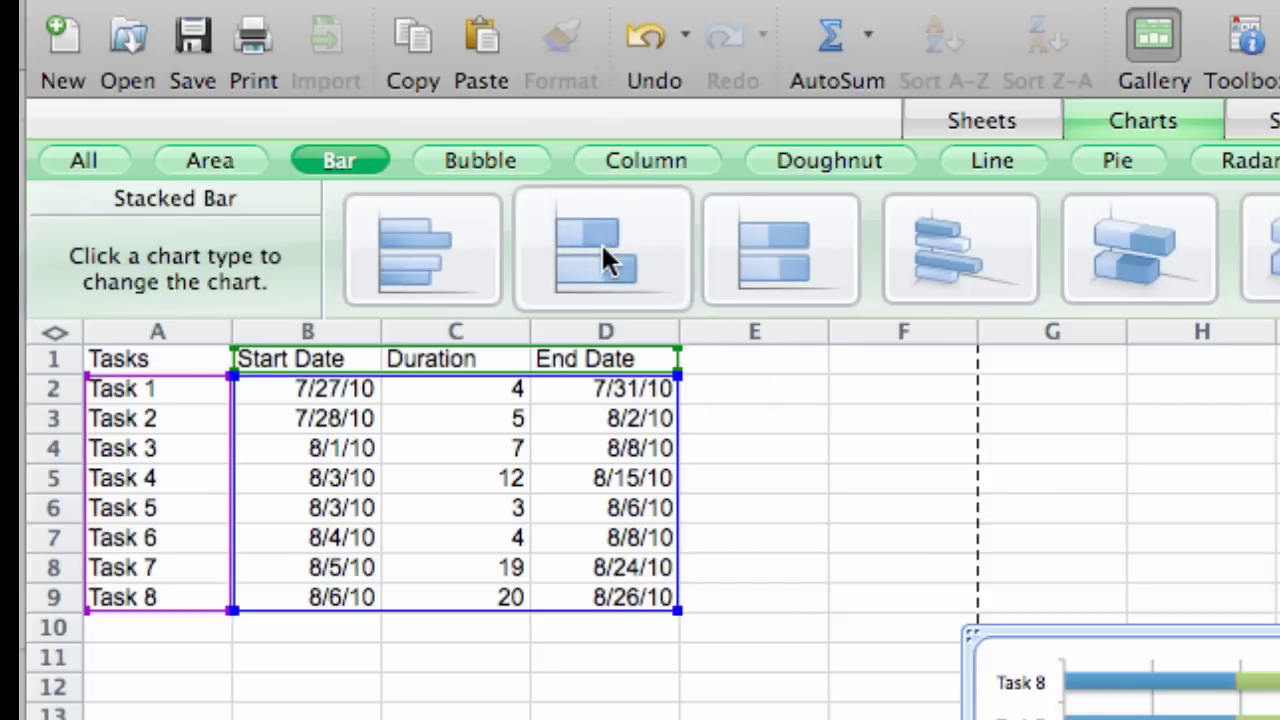
pyautogui.moveTo(1279, 712); pyautogui.dragTo(1266, 432)
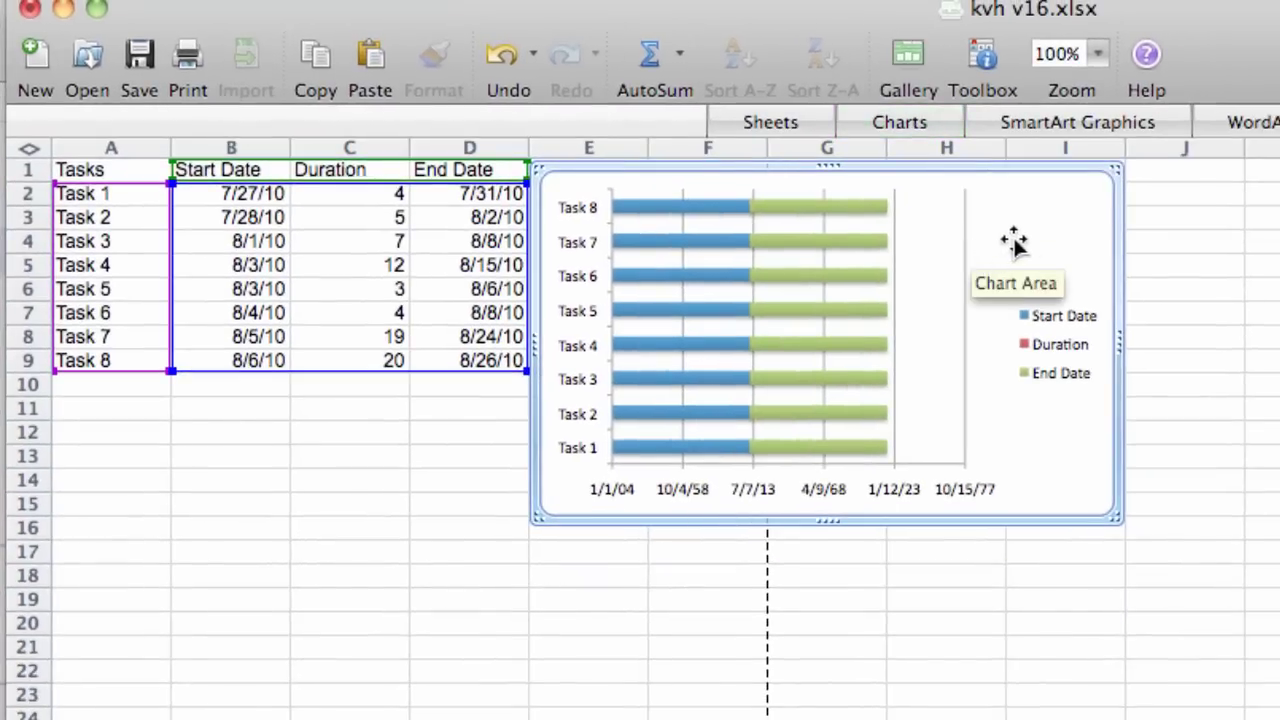
pyautogui.moveTo(1013, 240); pyautogui.dragTo(1020, 248)
# Open the chart's Select Data Source dialog and move it aside to reveal the table.
pyautogui.click(1210, 299)
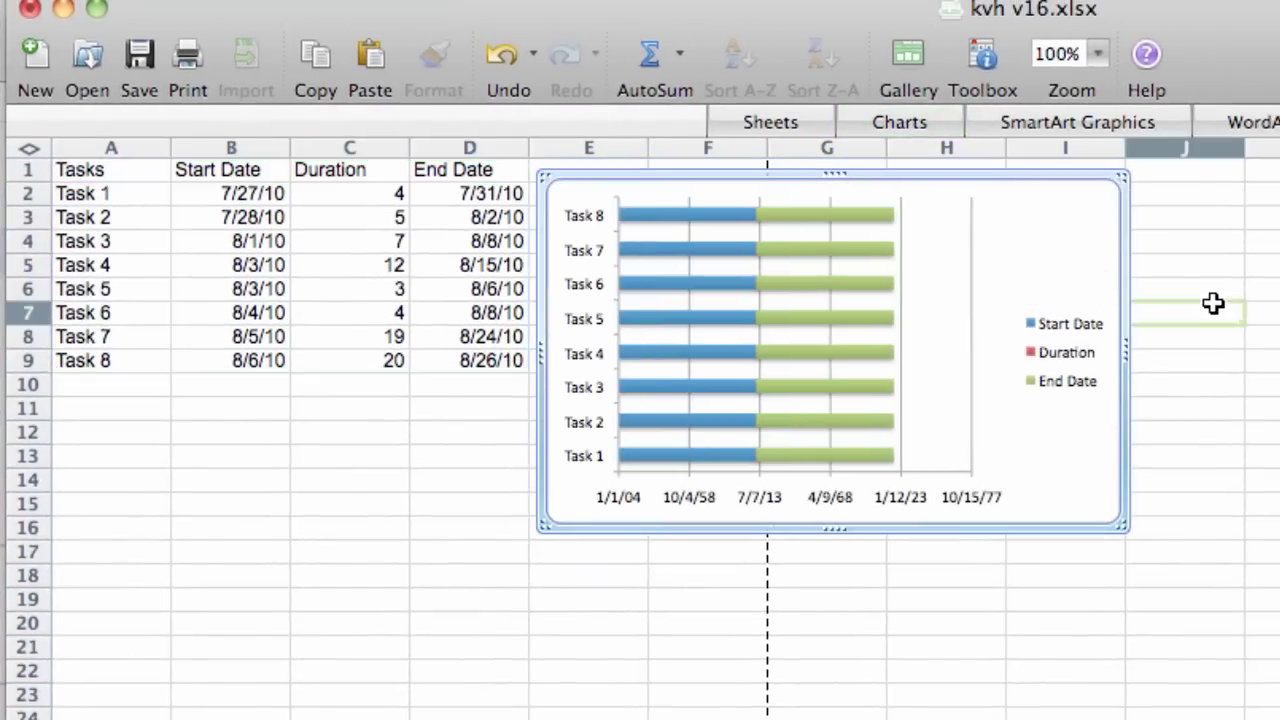
pyautogui.click(1100, 258)
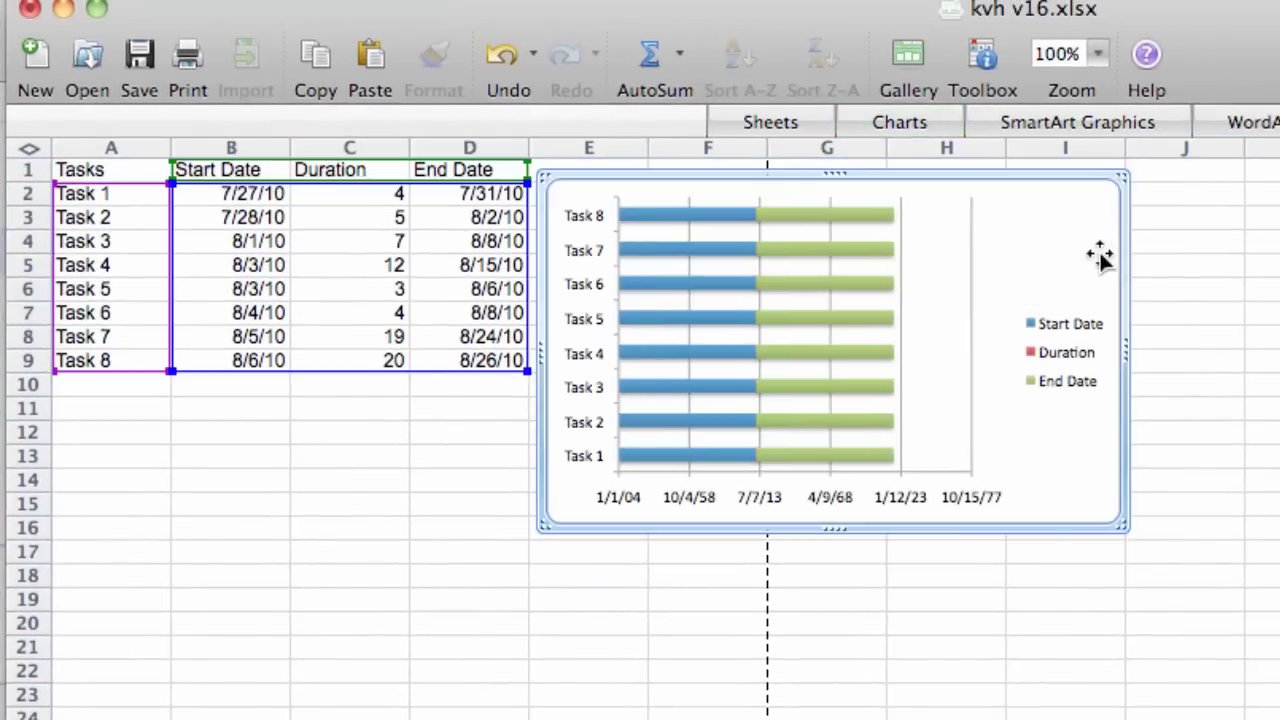
pyautogui.rightClick(1041, 255)
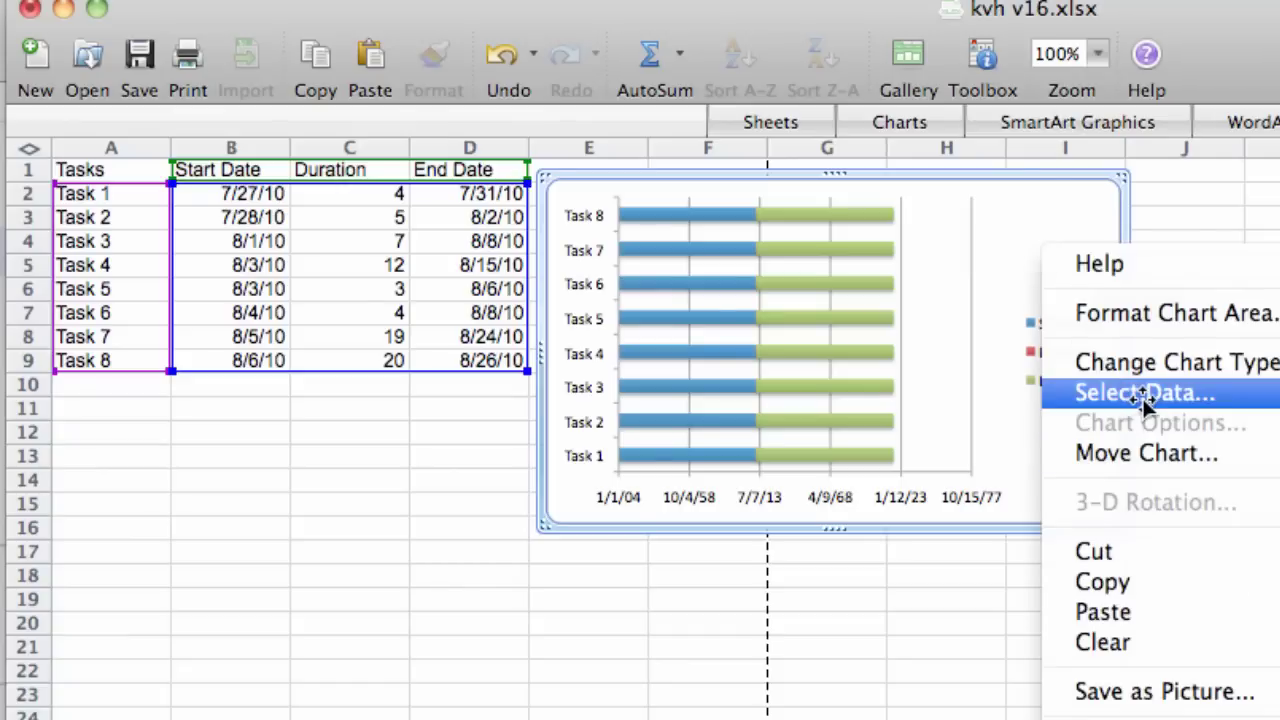
pyautogui.click(1240, 395)
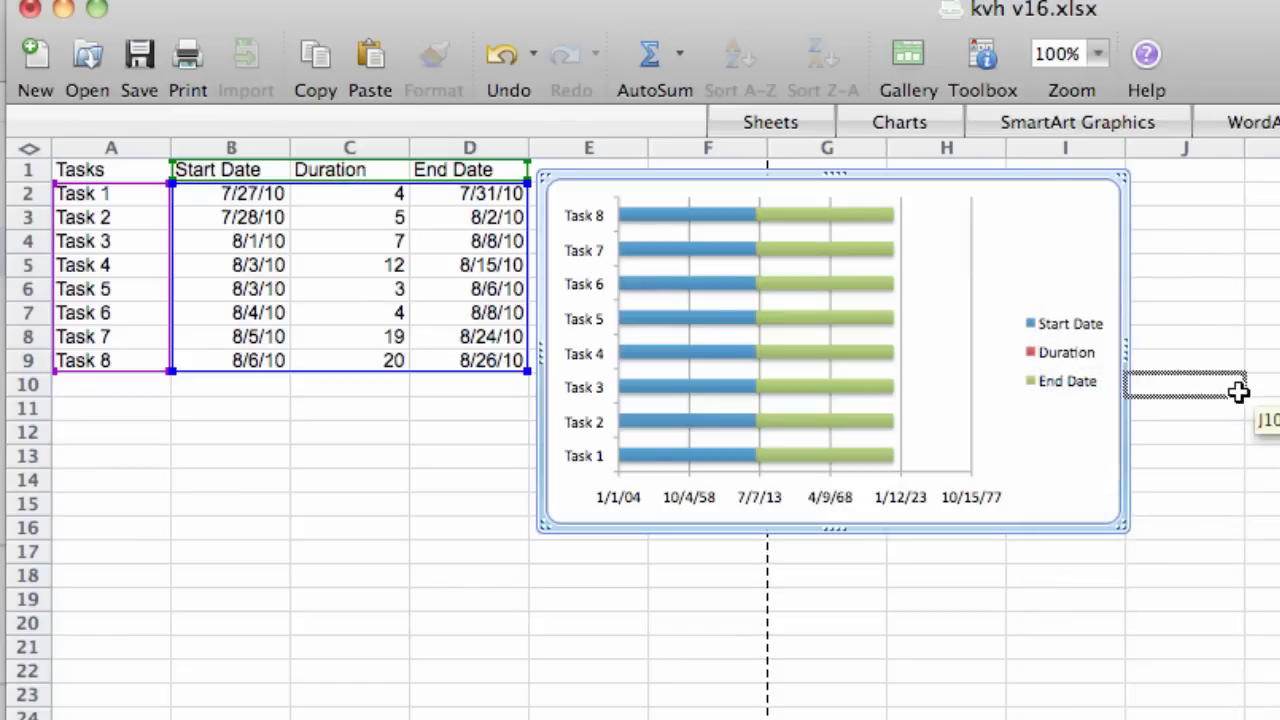
pyautogui.moveTo(1132, 132); pyautogui.dragTo(791, 117)
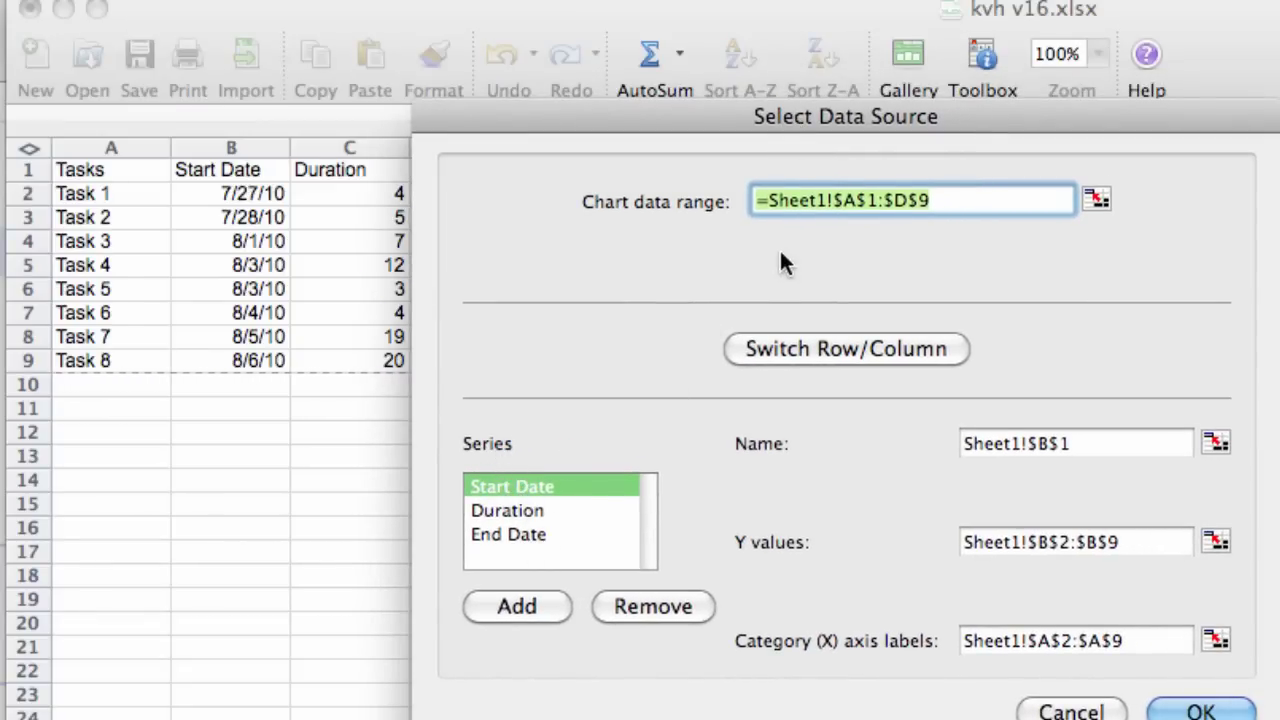
pyautogui.moveTo(859, 115); pyautogui.dragTo(982, 122)
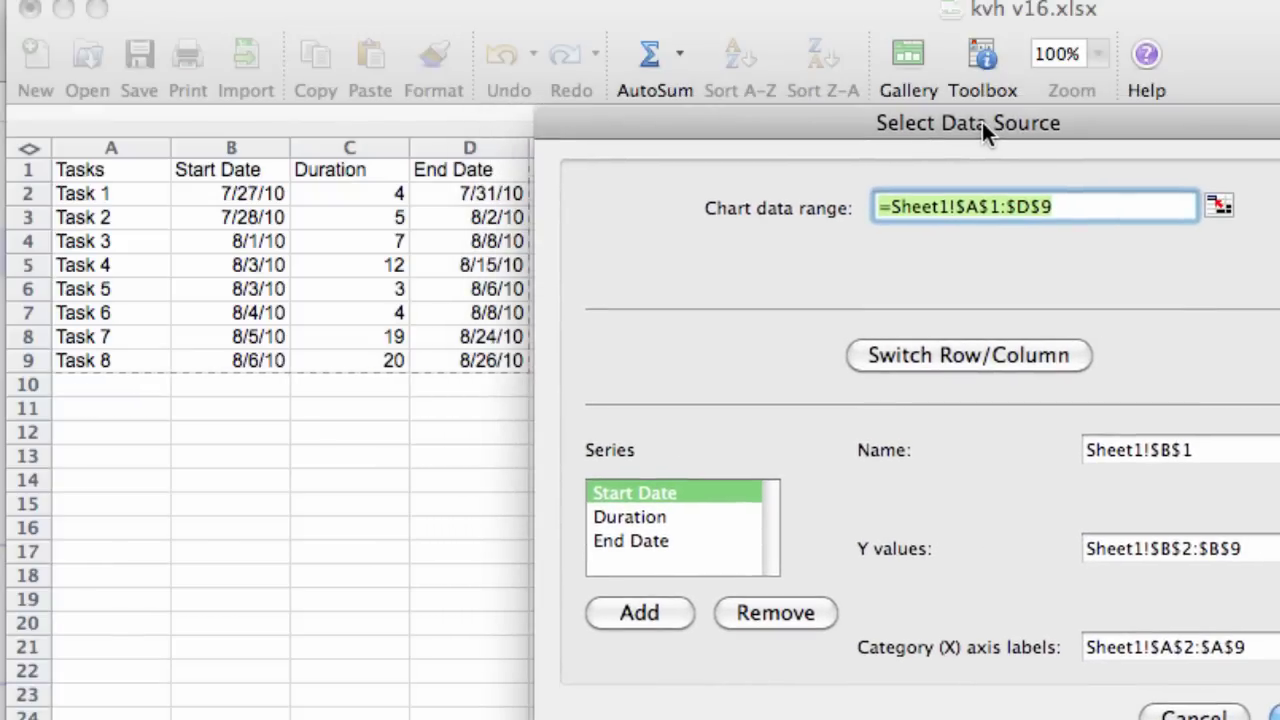
# Remove the Start Date, Duration and End Date series from the chart.
pyautogui.click(748, 607)
pyautogui.click(748, 607)
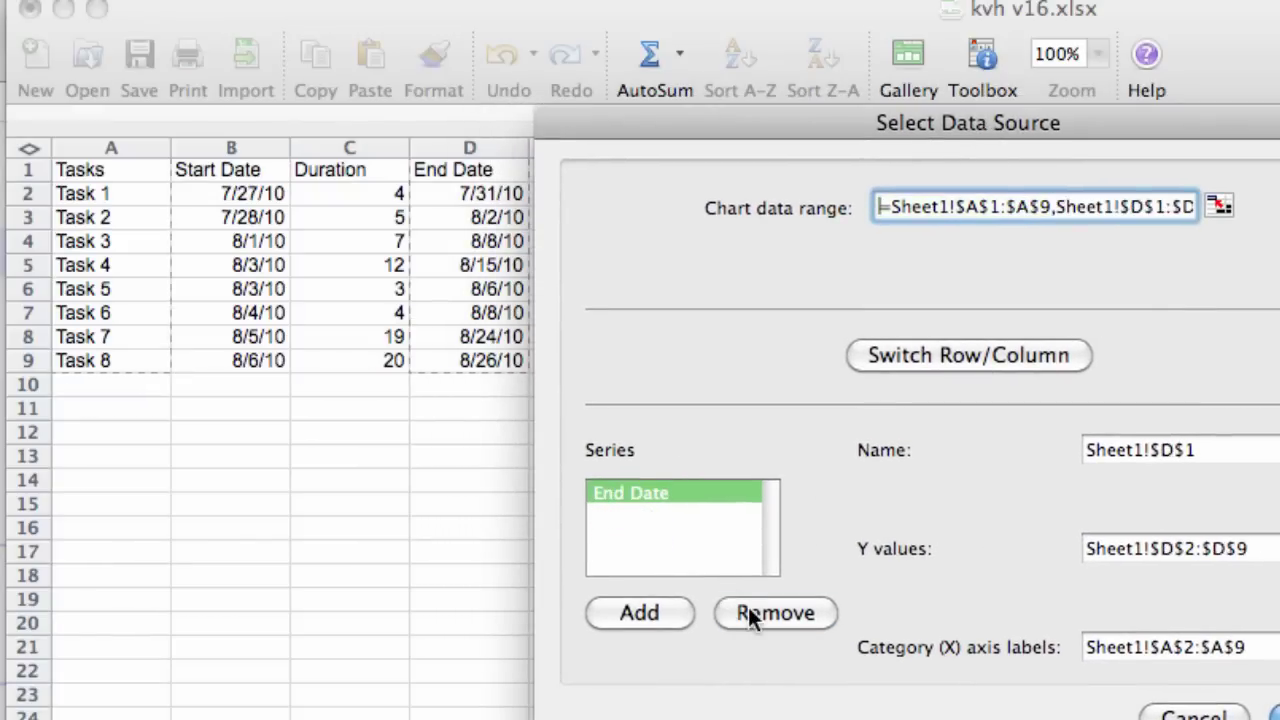
pyautogui.click(748, 607)
# Add a series named 'Start Date' with values B2:B9.
pyautogui.click(853, 578)
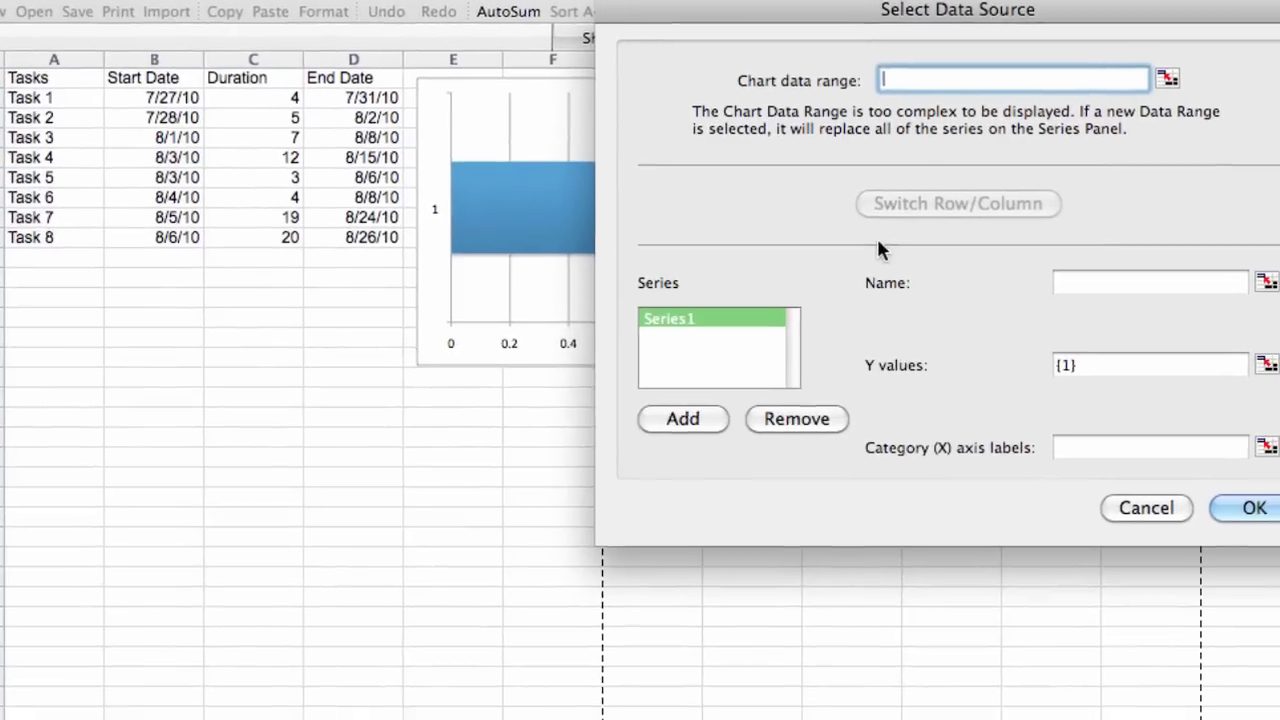
pyautogui.write('Start Date')
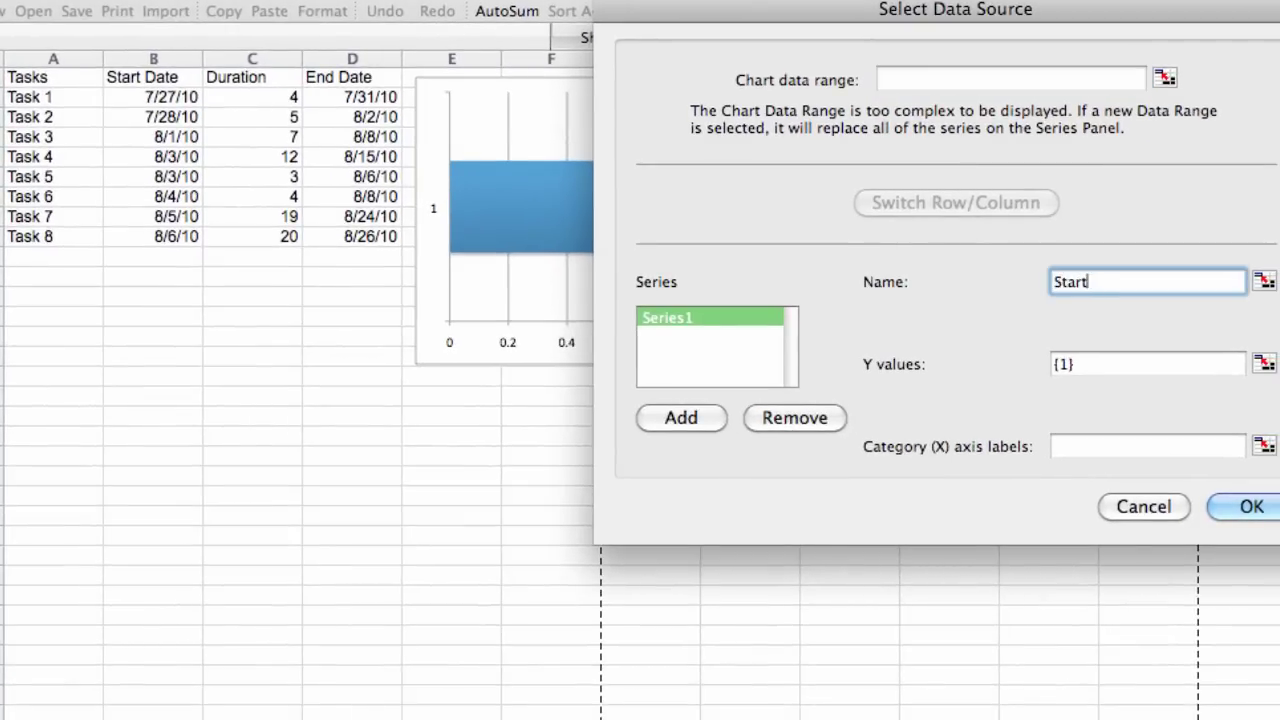
pyautogui.press('Tab')
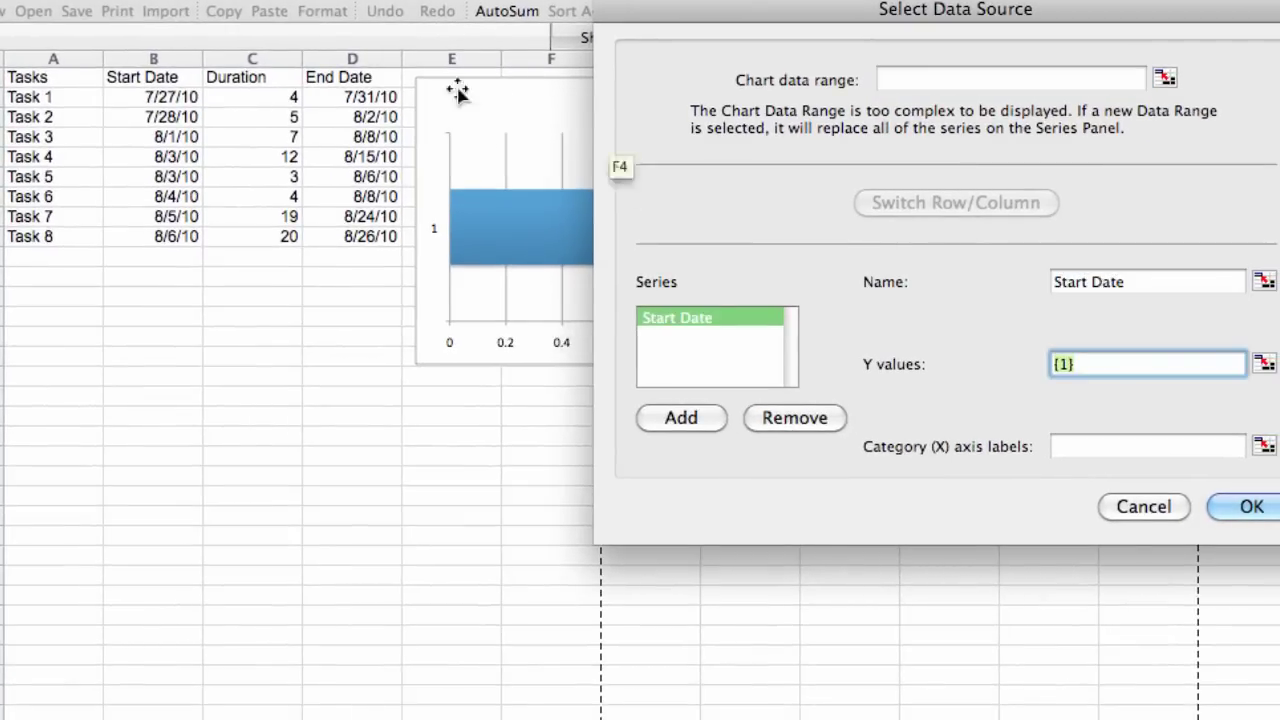
pyautogui.click(180, 98)
pyautogui.moveTo(180, 98); pyautogui.dragTo(174, 232)
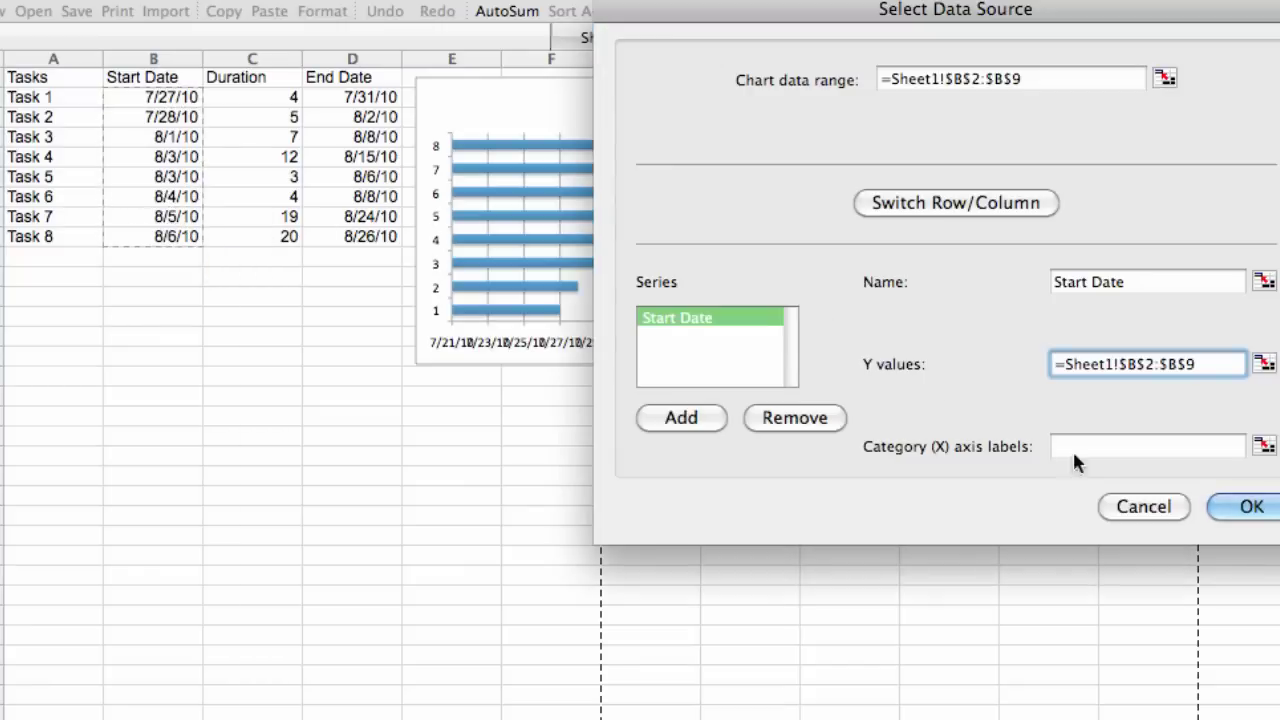
# Set the category axis labels to the task names in A2:A9.
pyautogui.click(1147, 446)
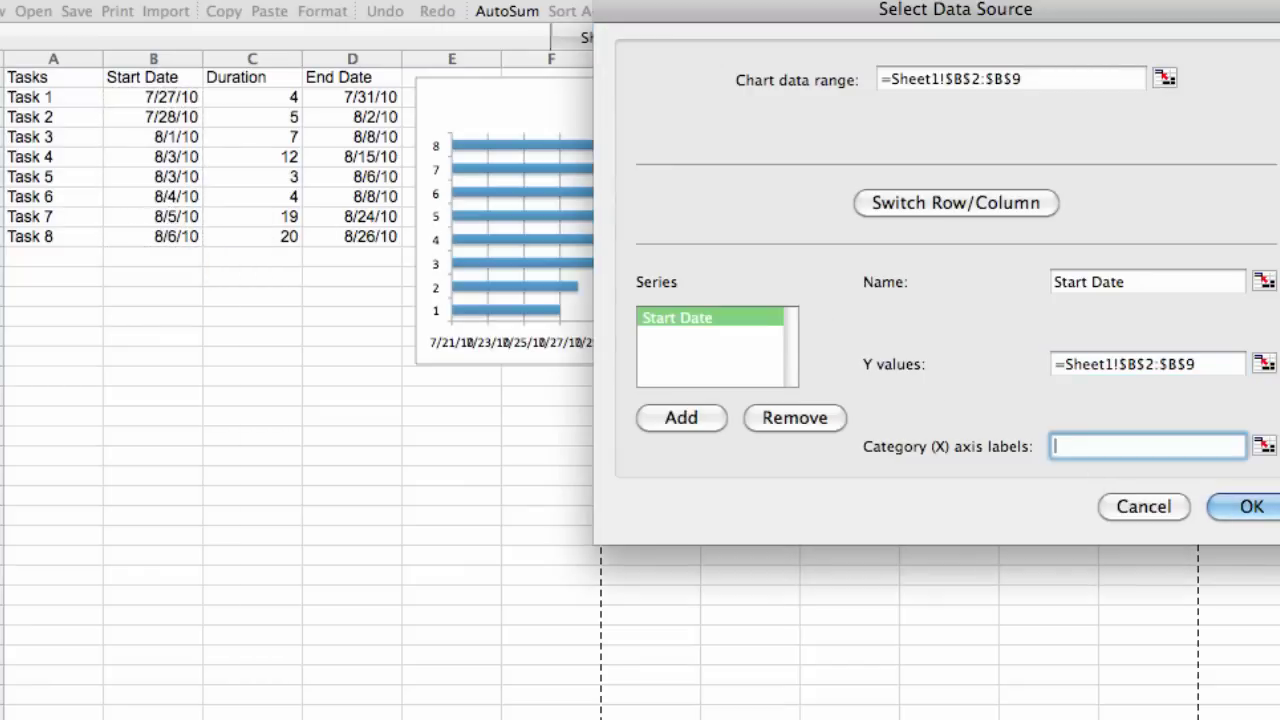
pyautogui.click(60, 97)
pyautogui.moveTo(60, 97); pyautogui.dragTo(57, 237)
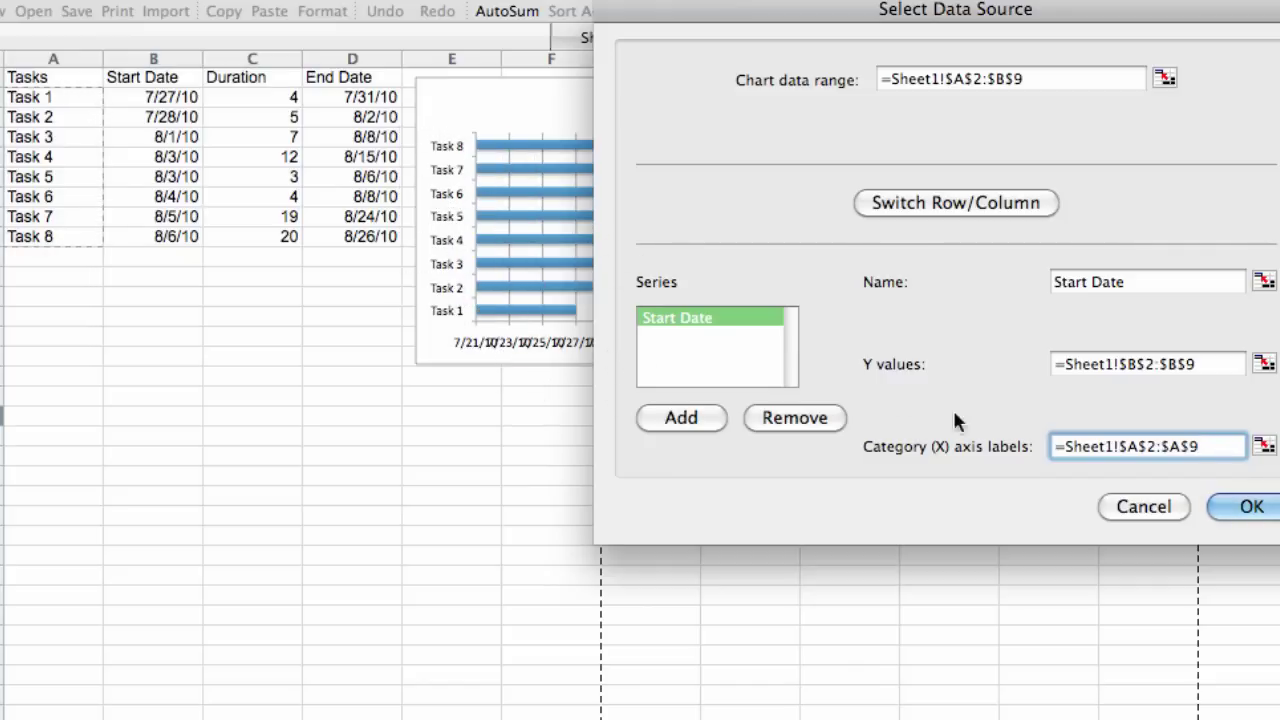
# Add a second series whose values are the durations in C2:C9.
pyautogui.click(692, 418)
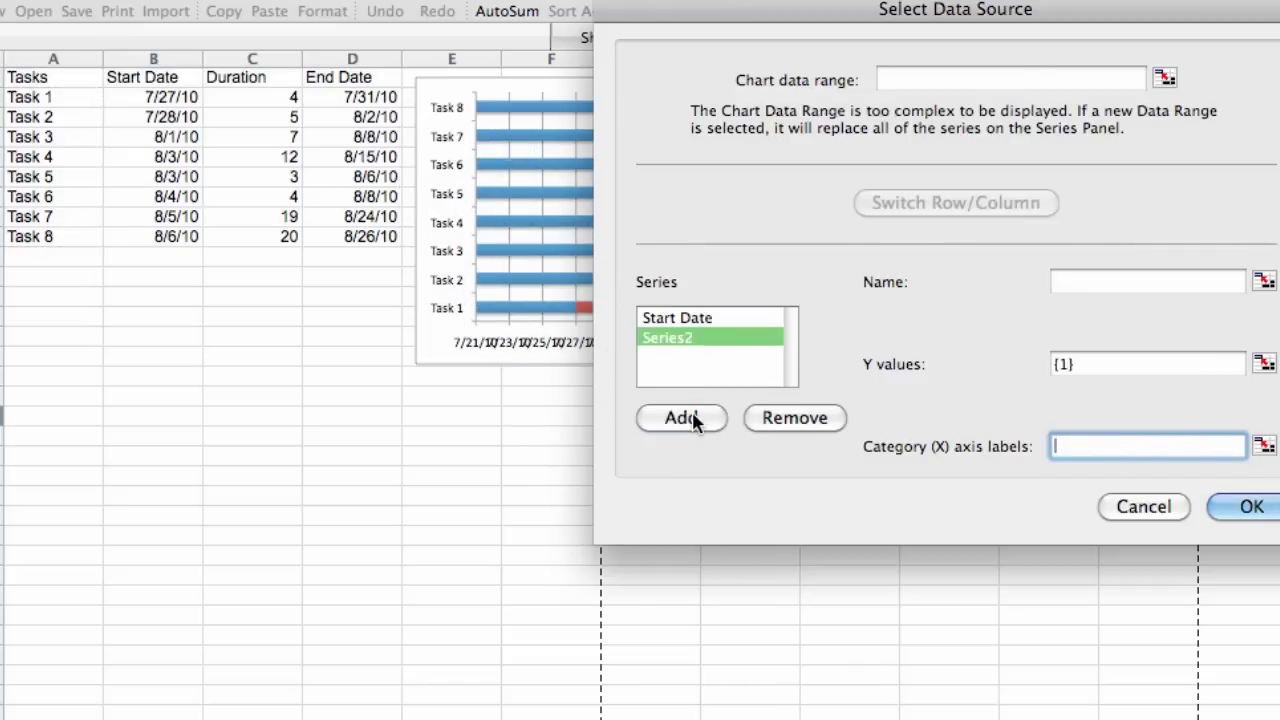
pyautogui.click(258, 105)
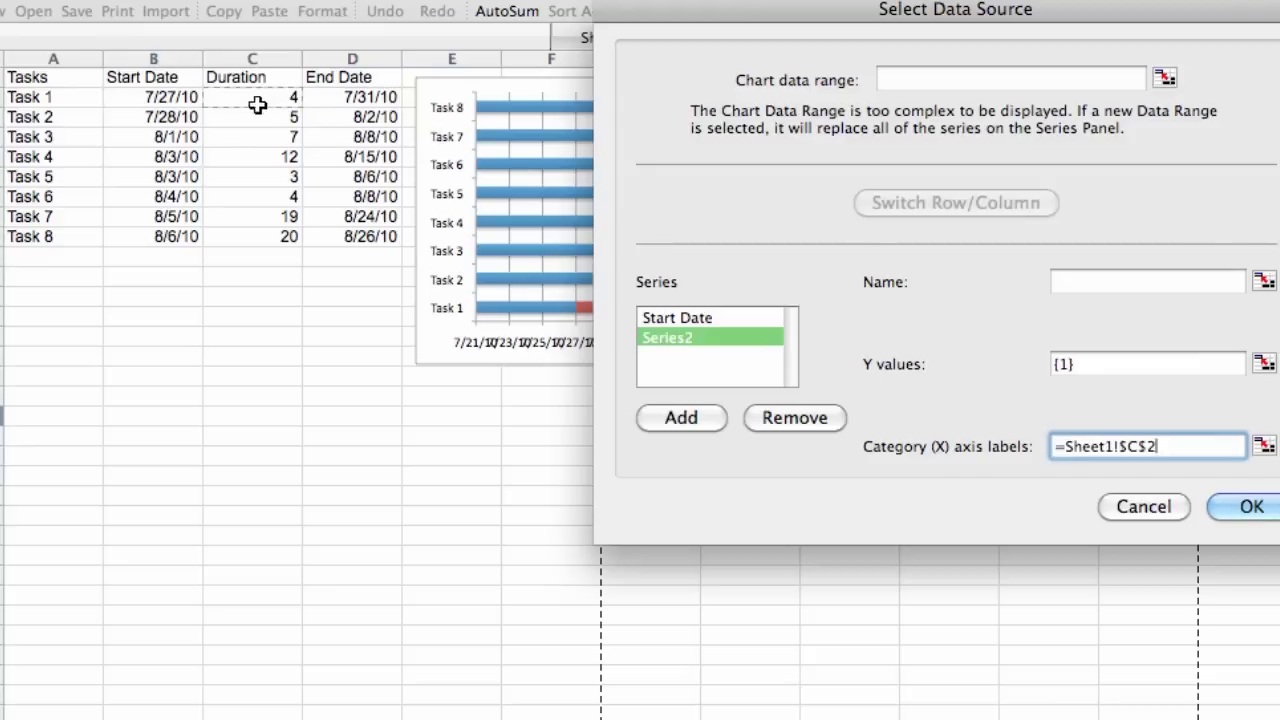
pyautogui.moveTo(258, 105); pyautogui.dragTo(290, 240)
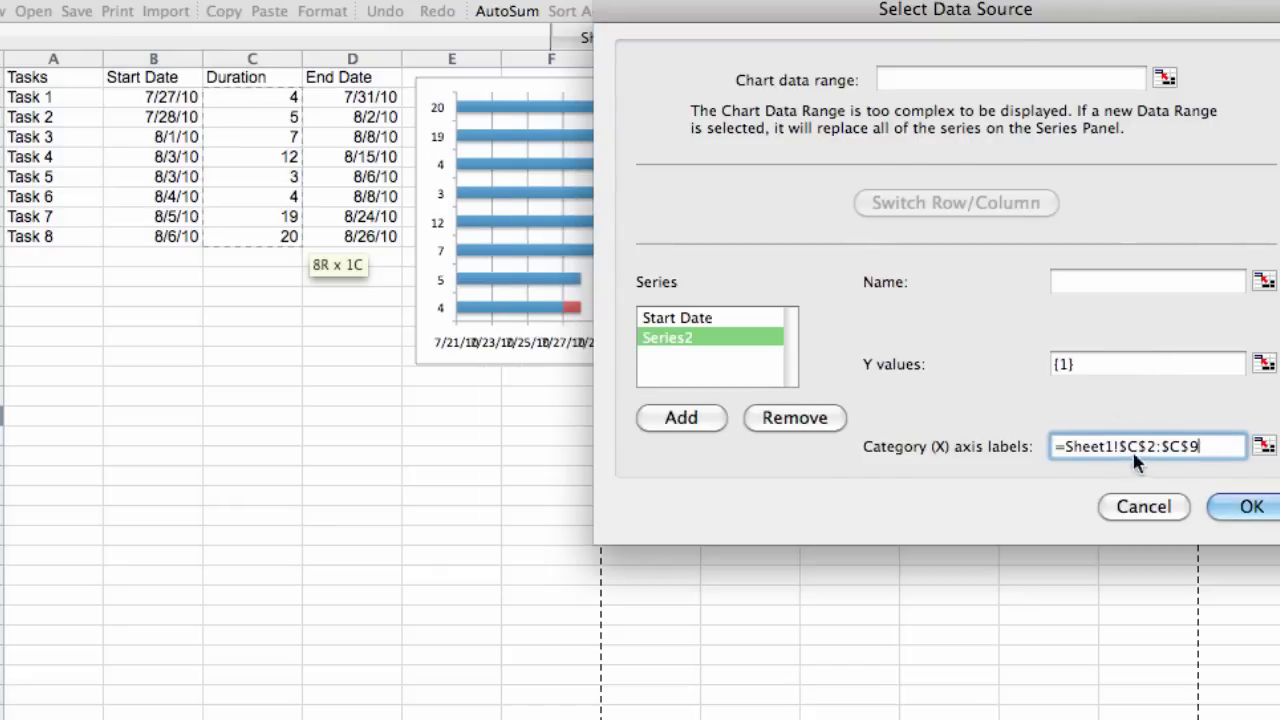
pyautogui.tripleClick(1140, 452)
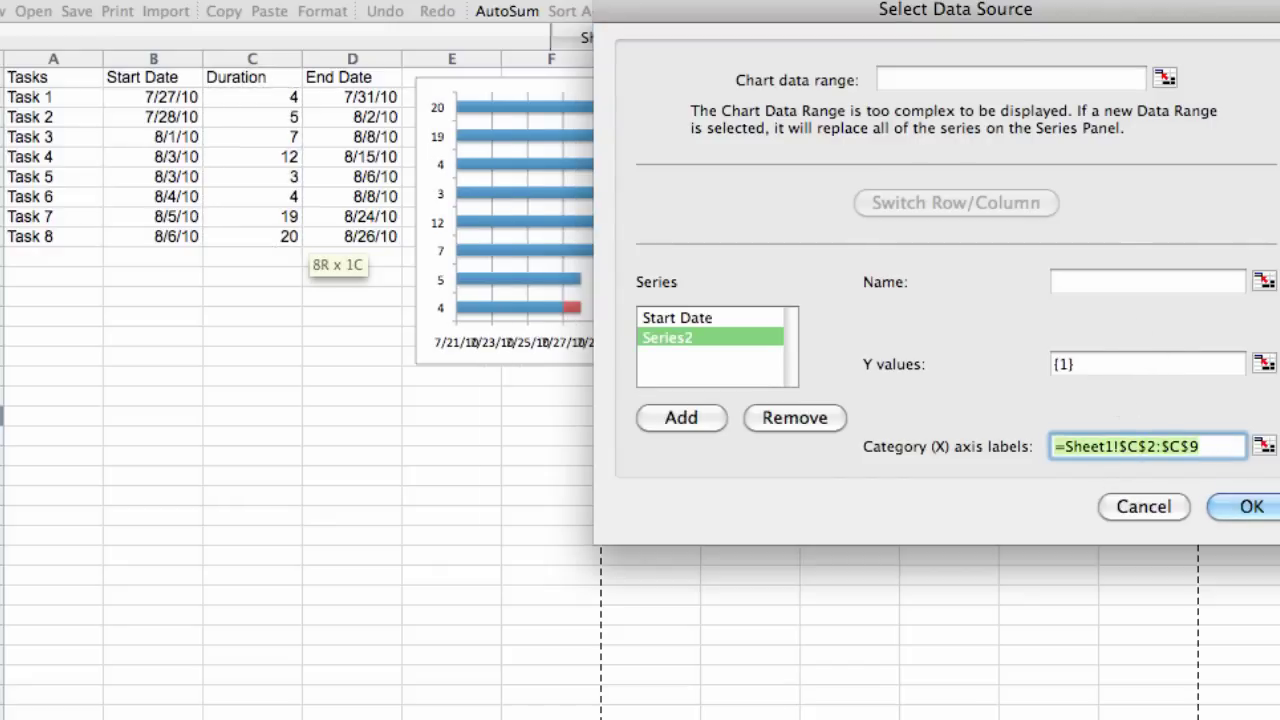
pyautogui.press('super+c')
pyautogui.click(1190, 364)
pyautogui.press('BackSpace')
pyautogui.press('BackSpace')
pyautogui.press('BackSpace')
pyautogui.press('super+v')
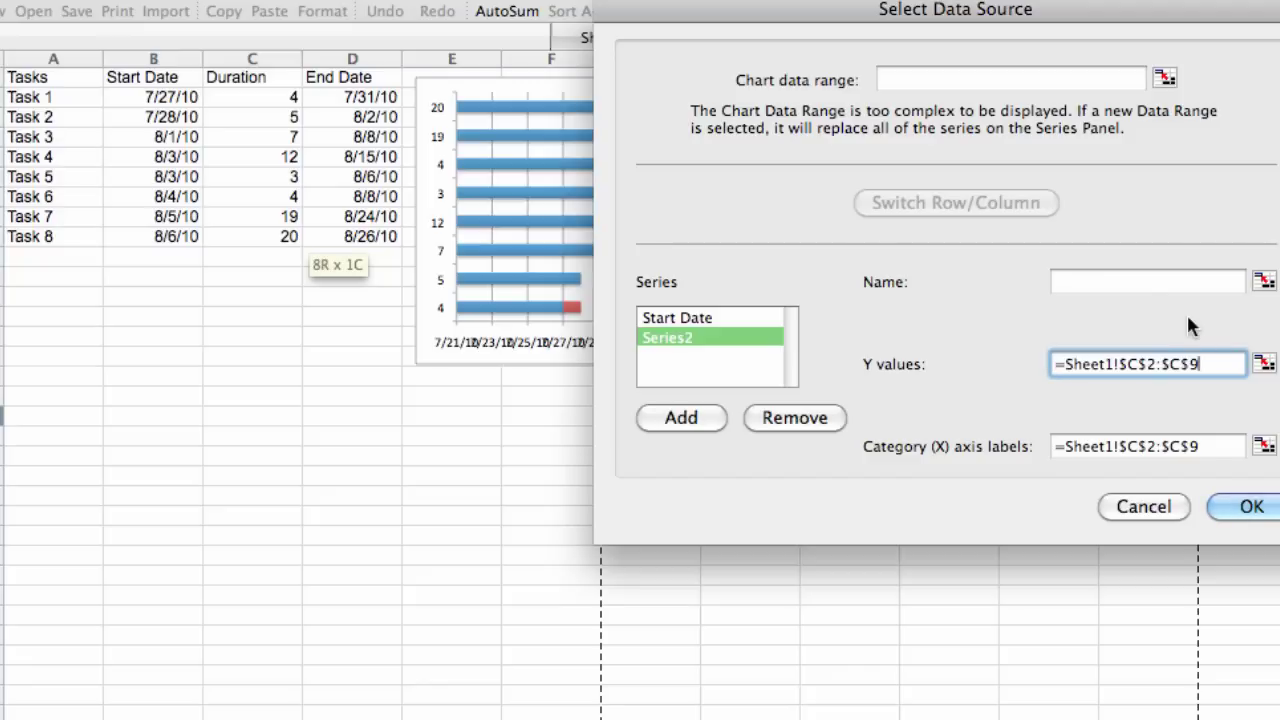
# Name the series 'Duration', clear its category labels, and confirm the chart data.
pyautogui.click(1136, 278)
pyautogui.write('Durati')
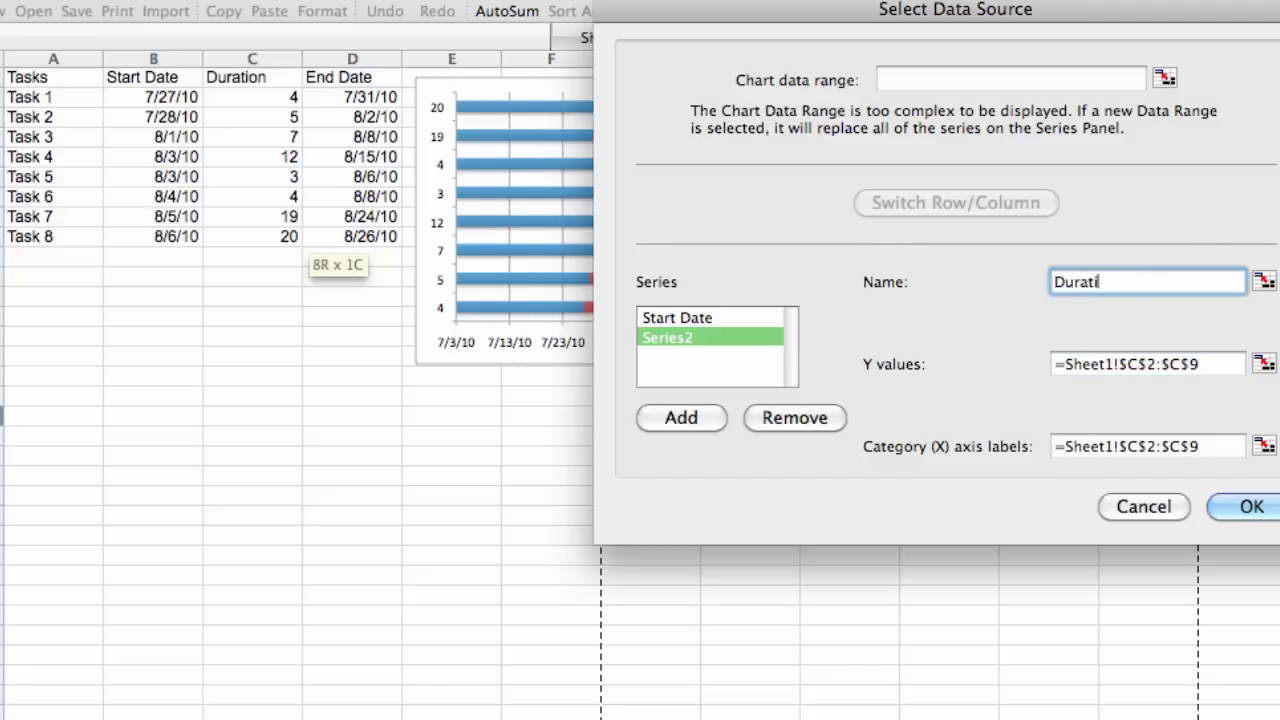
pyautogui.write('on')
pyautogui.press('Tab')
pyautogui.press('Tab')
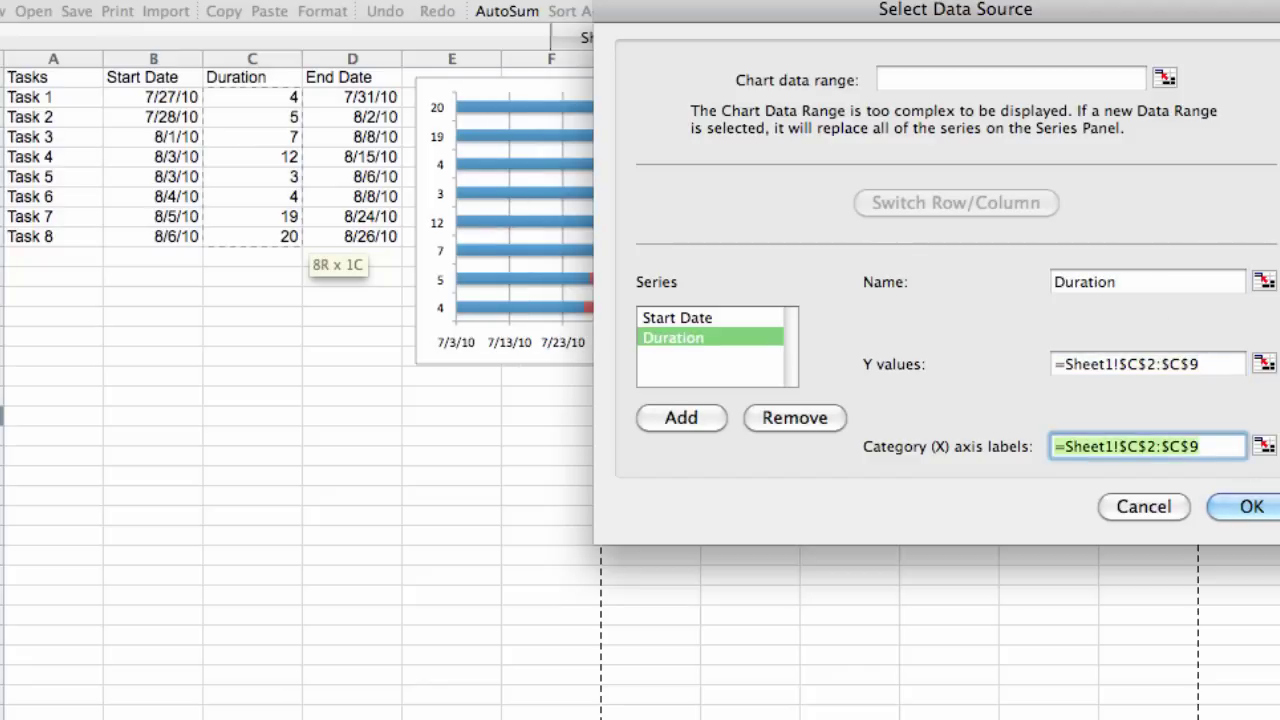
pyautogui.press('BackSpace')
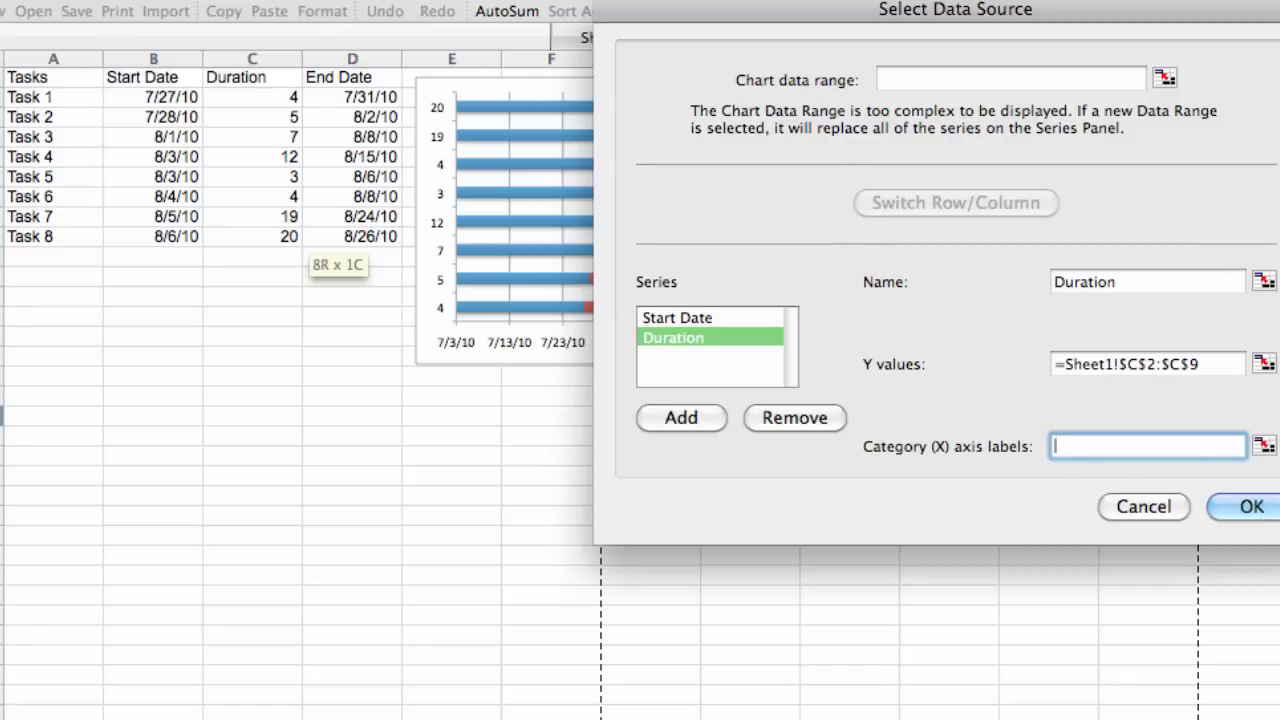
pyautogui.press('Return')
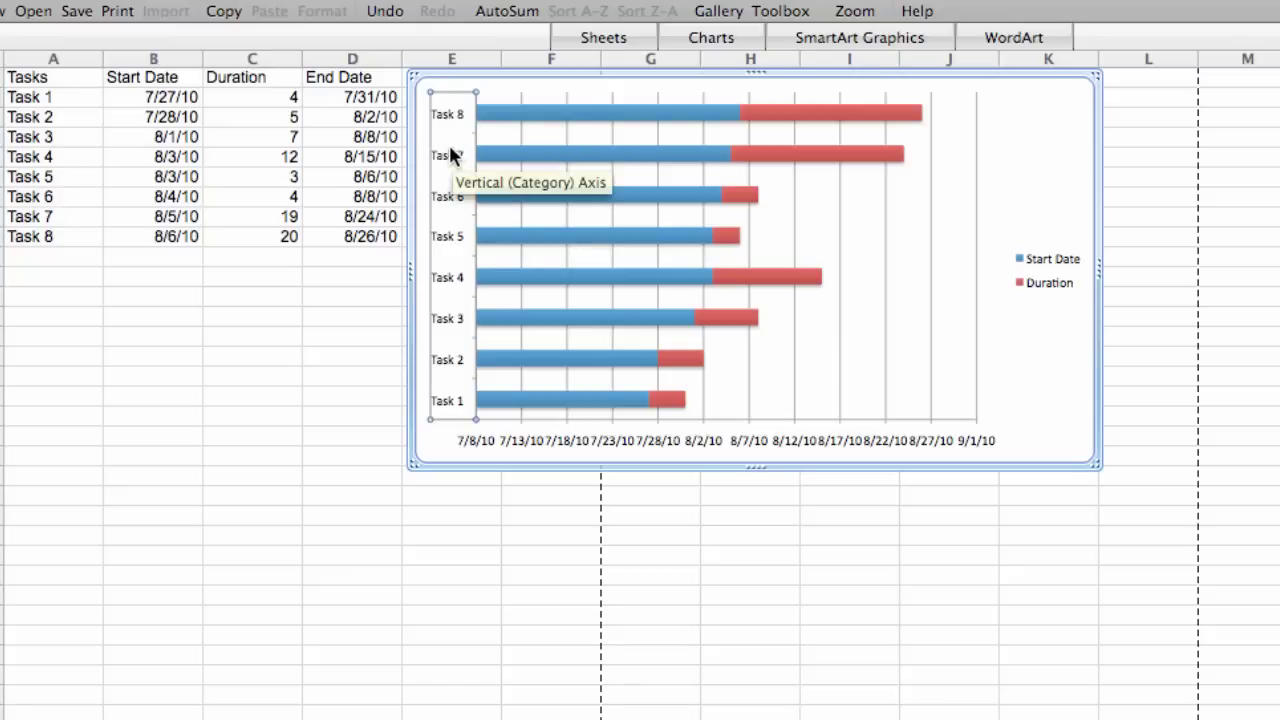
# Set the task axis to Categories in reverse order so Task 1 appears at the top.
pyautogui.doubleClick(450, 150)
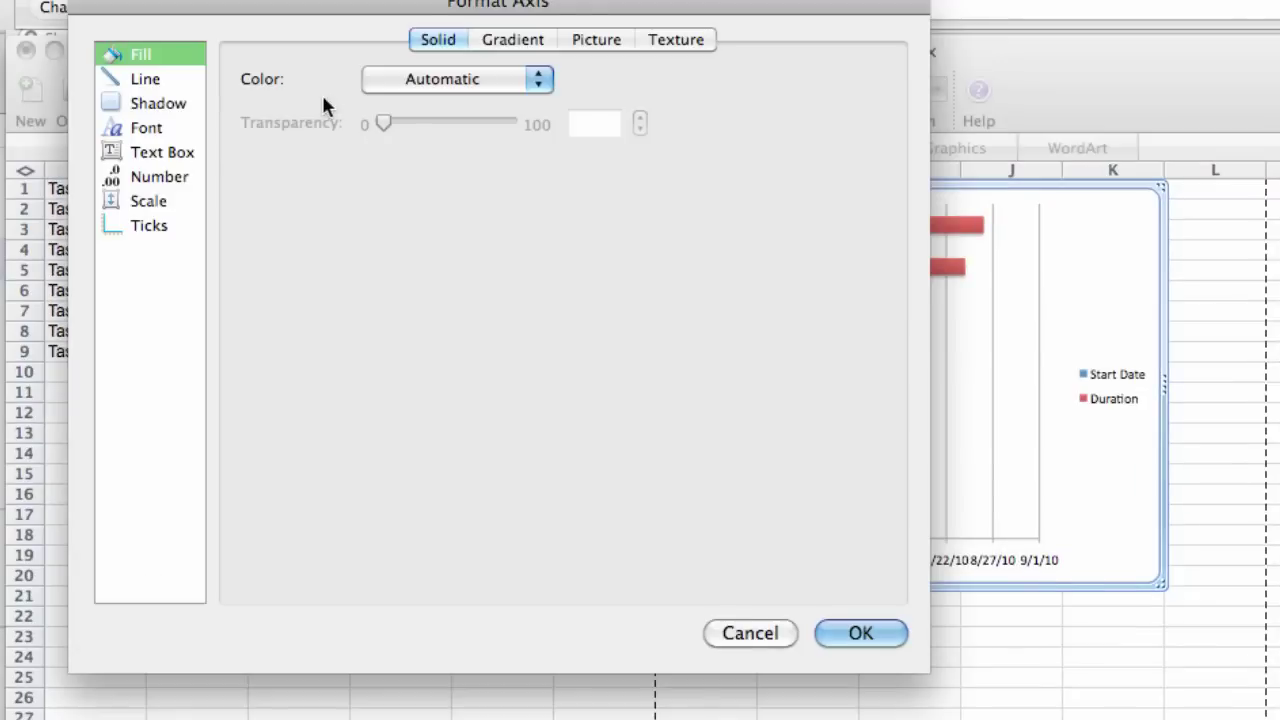
pyautogui.click(137, 199)
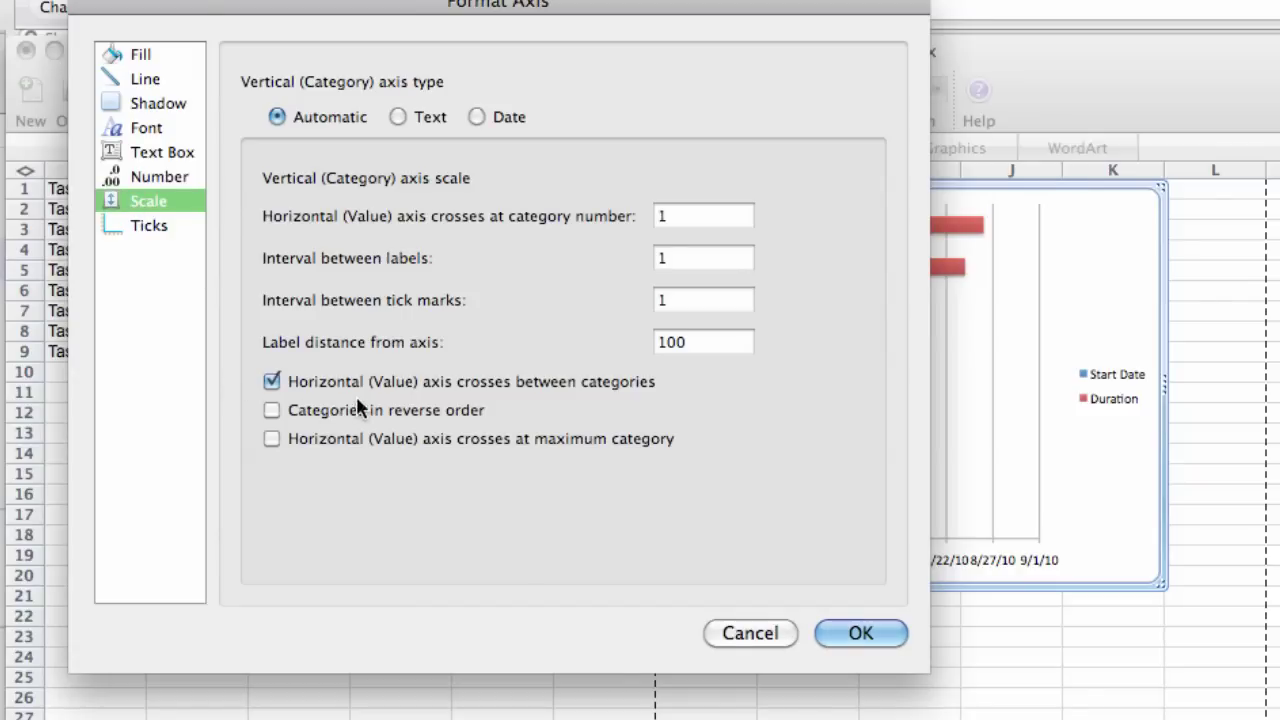
pyautogui.click(272, 410)
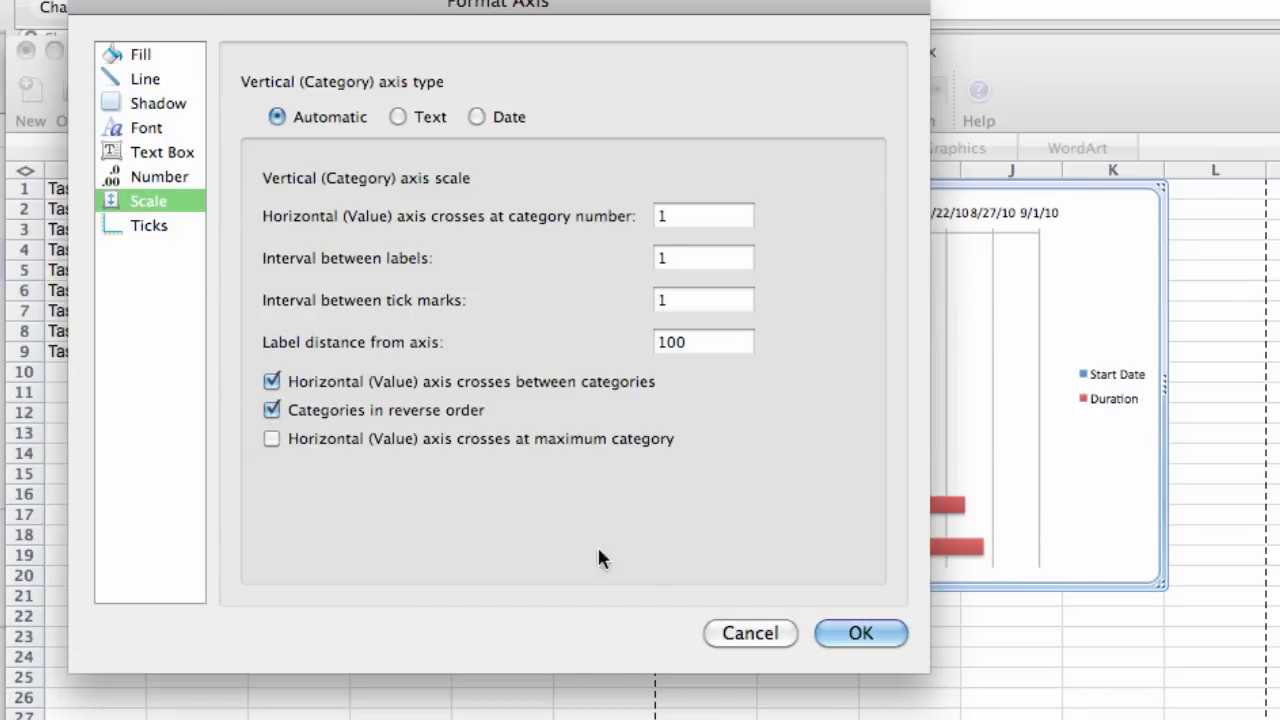
pyautogui.click(855, 633)
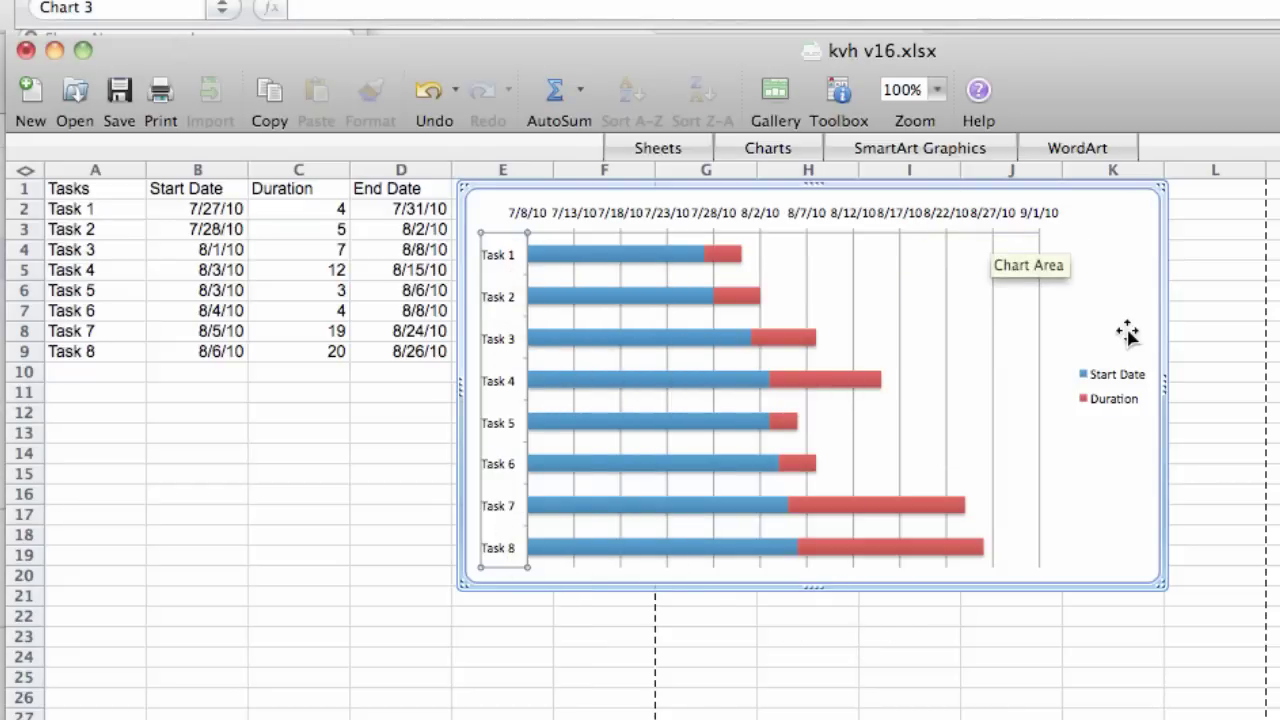
# Drag the chart's right edge to widen it across the sheet.
pyautogui.moveTo(1167, 380); pyautogui.dragTo(1265, 378)
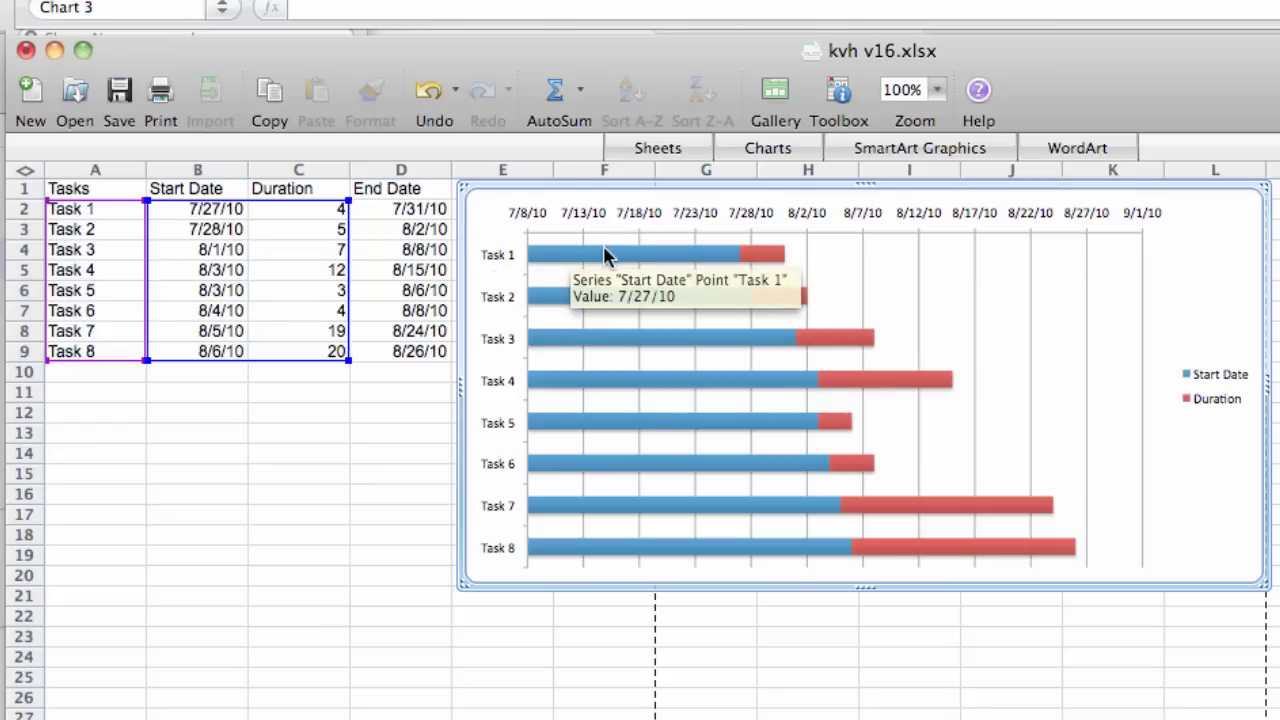
# Set the Start Date series fill to No Fill, leaving only the red Duration bars.
pyautogui.doubleClick(638, 256)
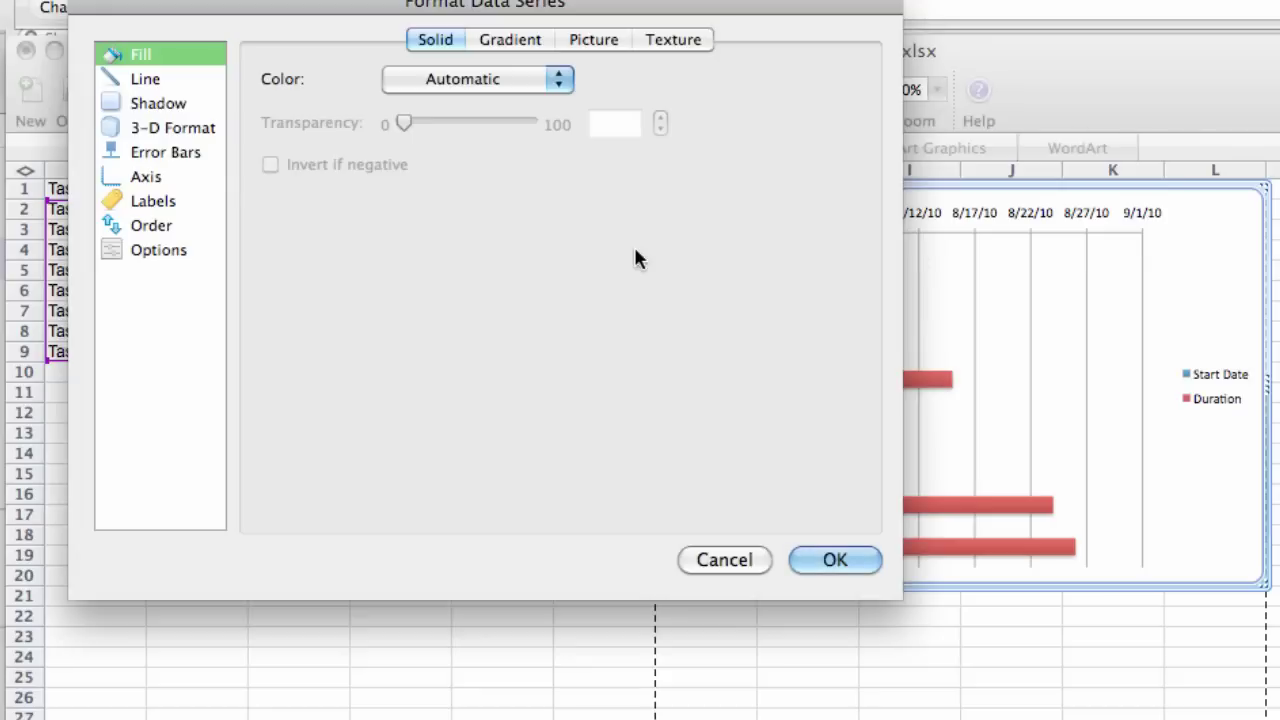
pyautogui.moveTo(590, 17); pyautogui.dragTo(892, 308)
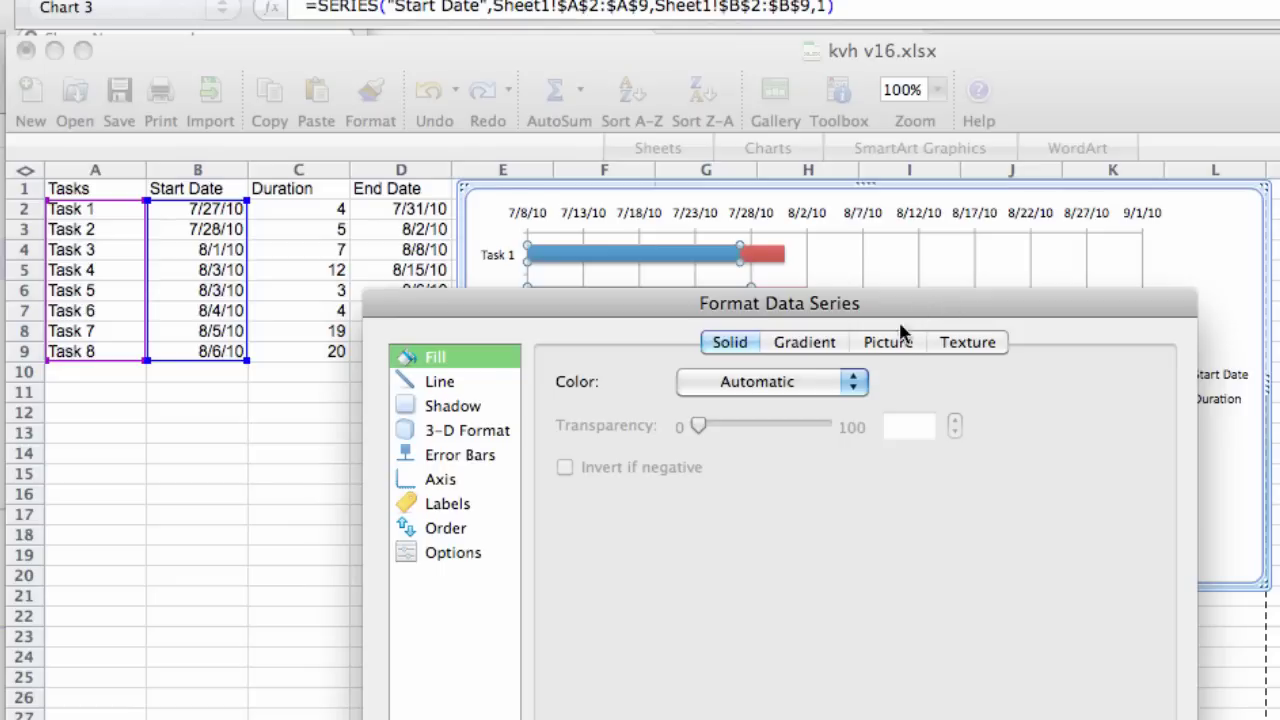
pyautogui.click(745, 384)
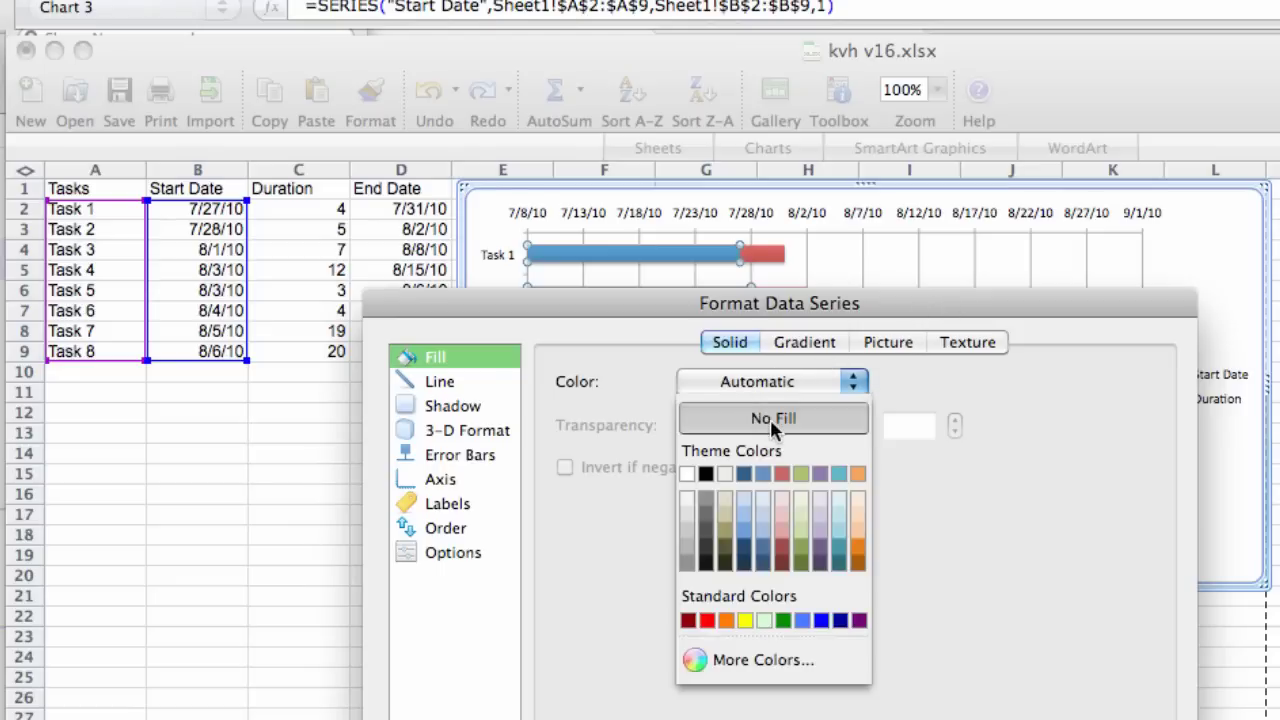
pyautogui.click(771, 419)
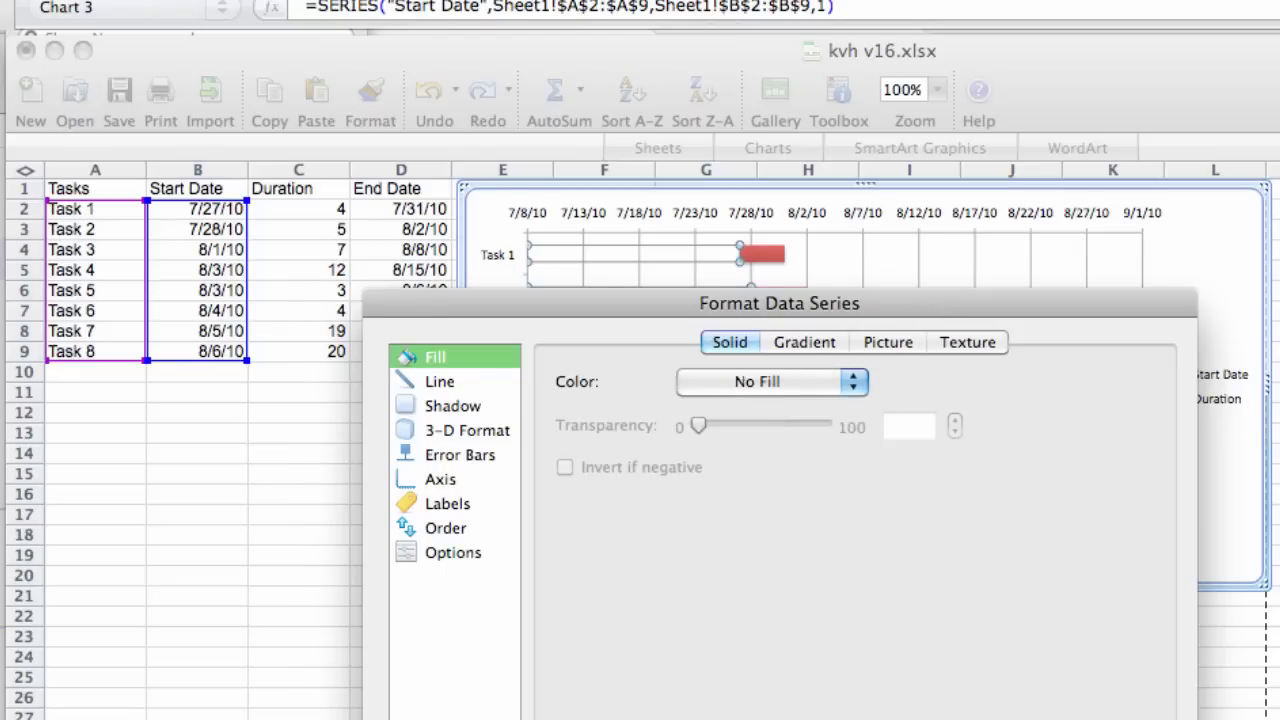
pyautogui.press('Return')
pyautogui.click(1272, 413)
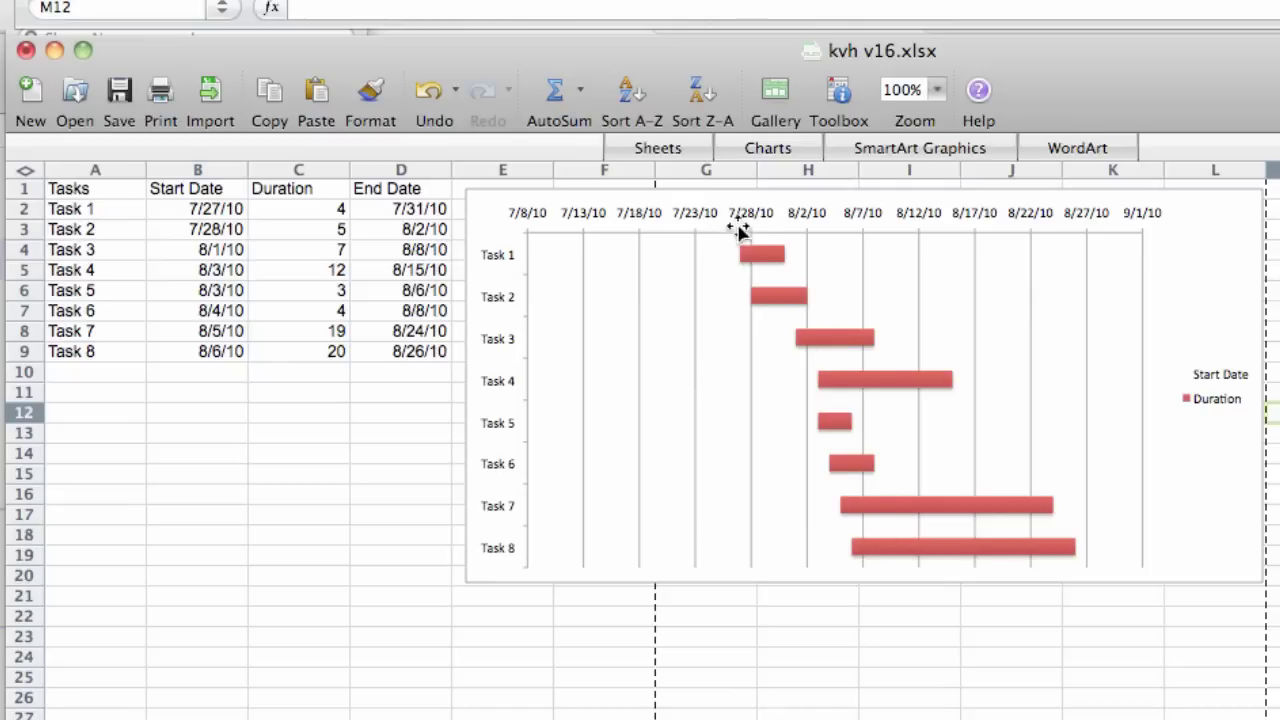
pyautogui.click(783, 255)
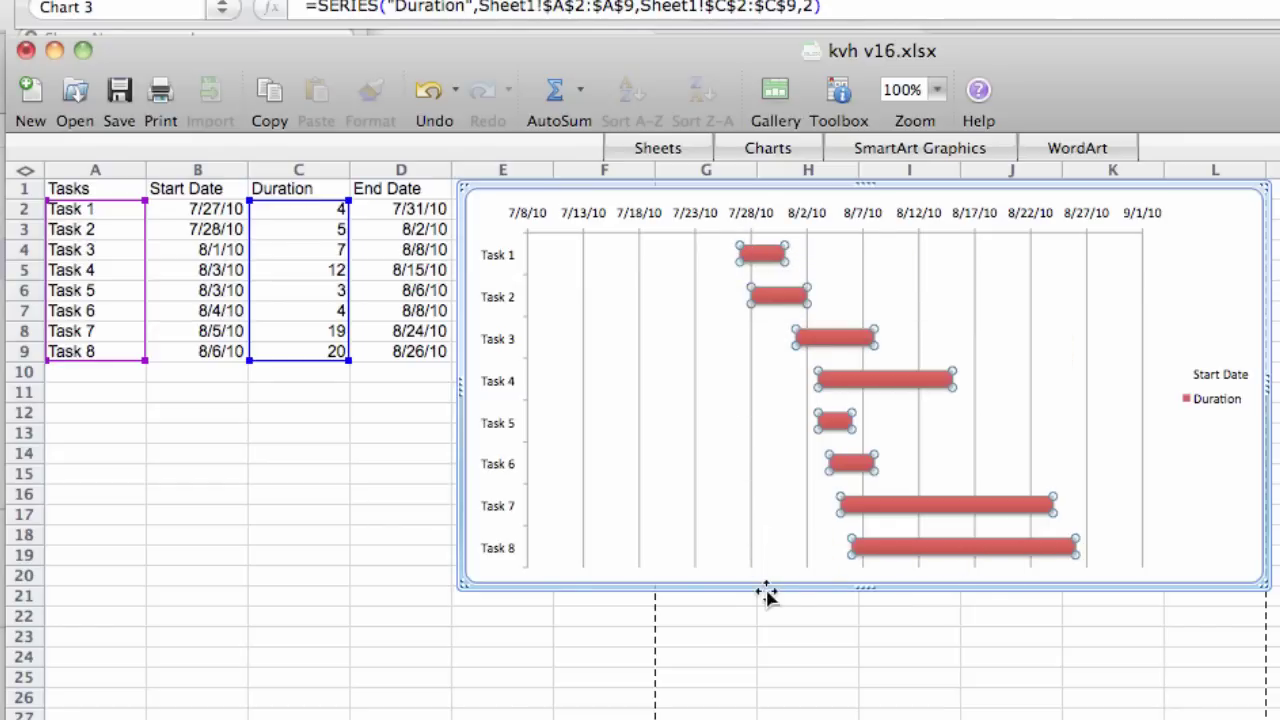
pyautogui.click(808, 635)
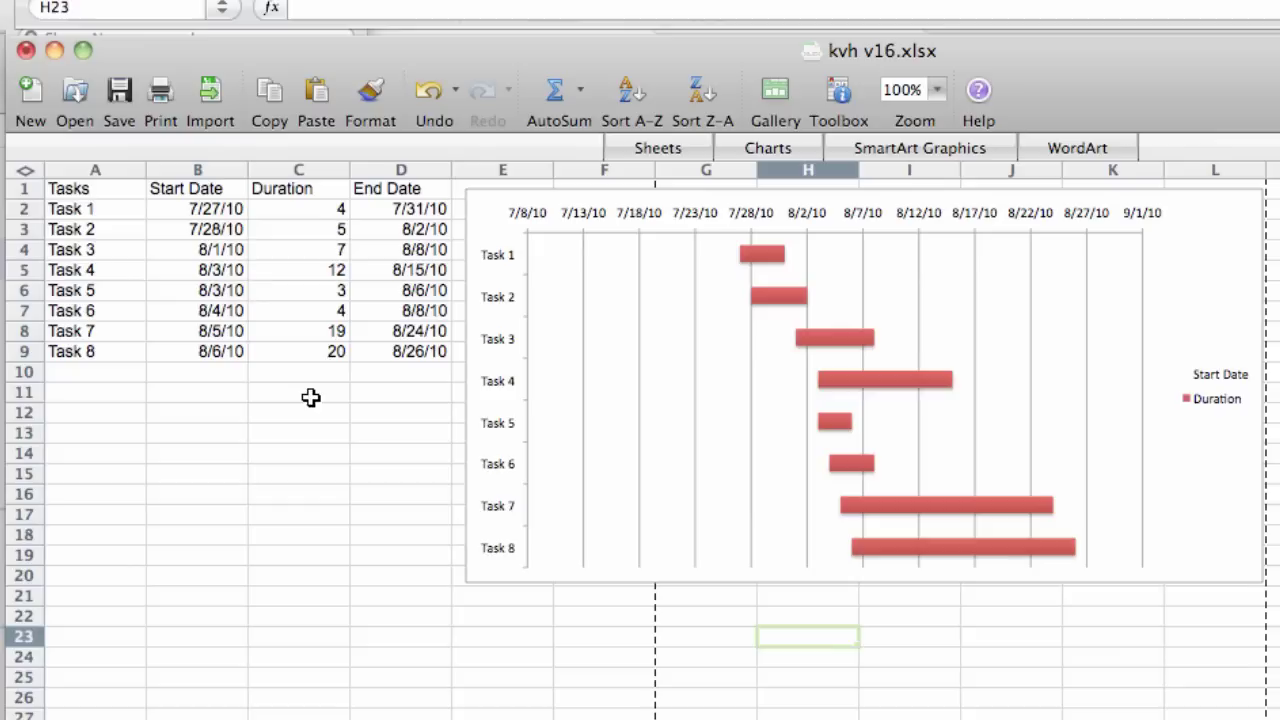
# Enter 7/8/2010 in C11 and format it as Number, showing 38905.00.
pyautogui.click(310, 397)
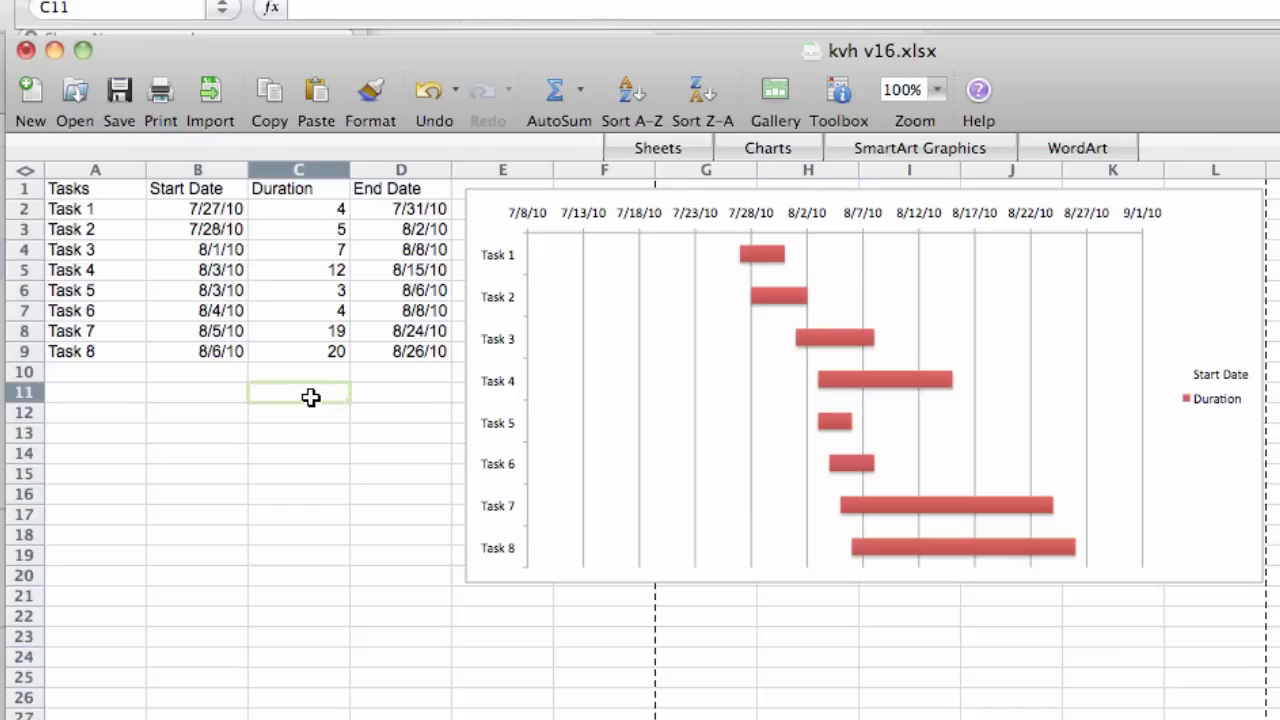
pyautogui.write('7')
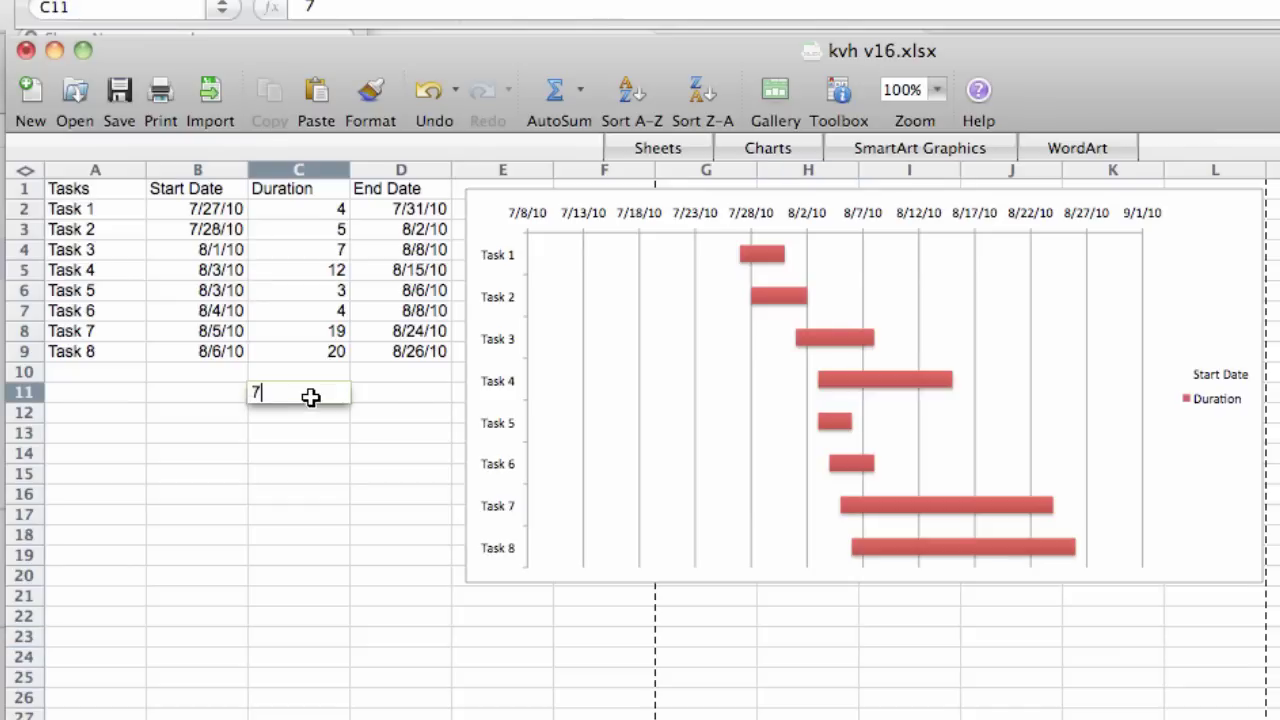
pyautogui.write('/8/2010')
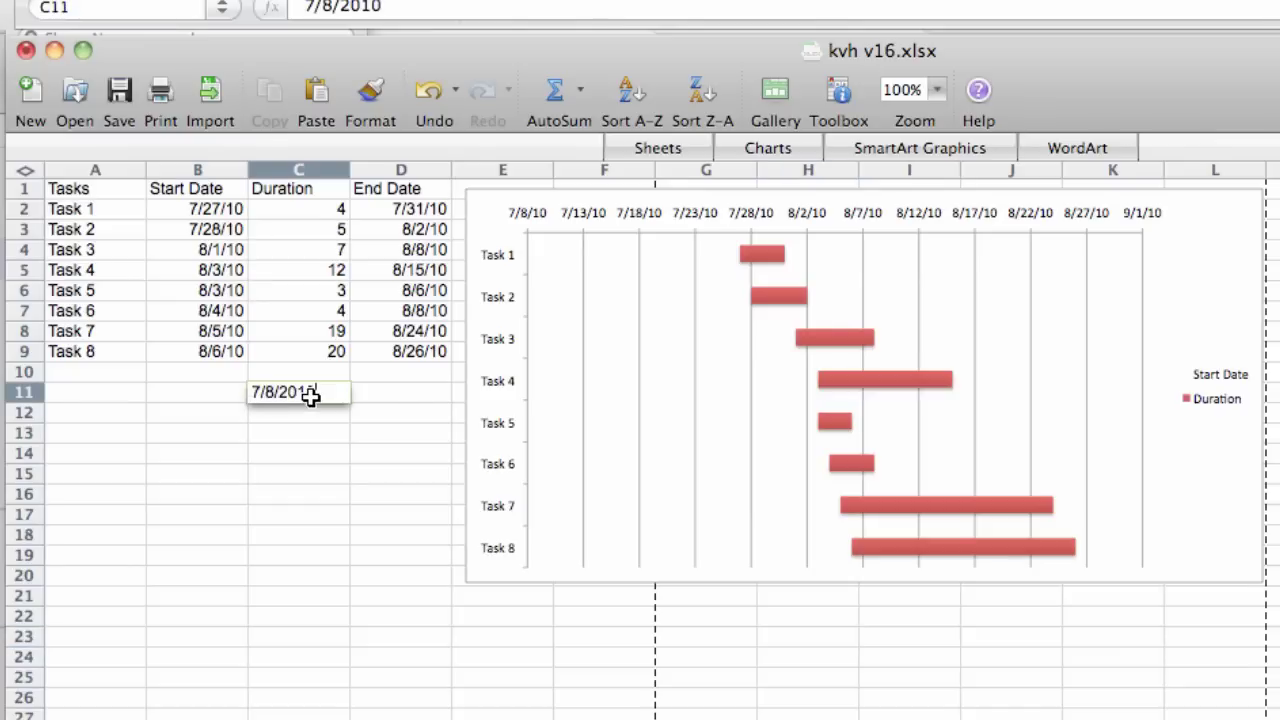
pyautogui.press('Return')
pyautogui.click(327, 392)
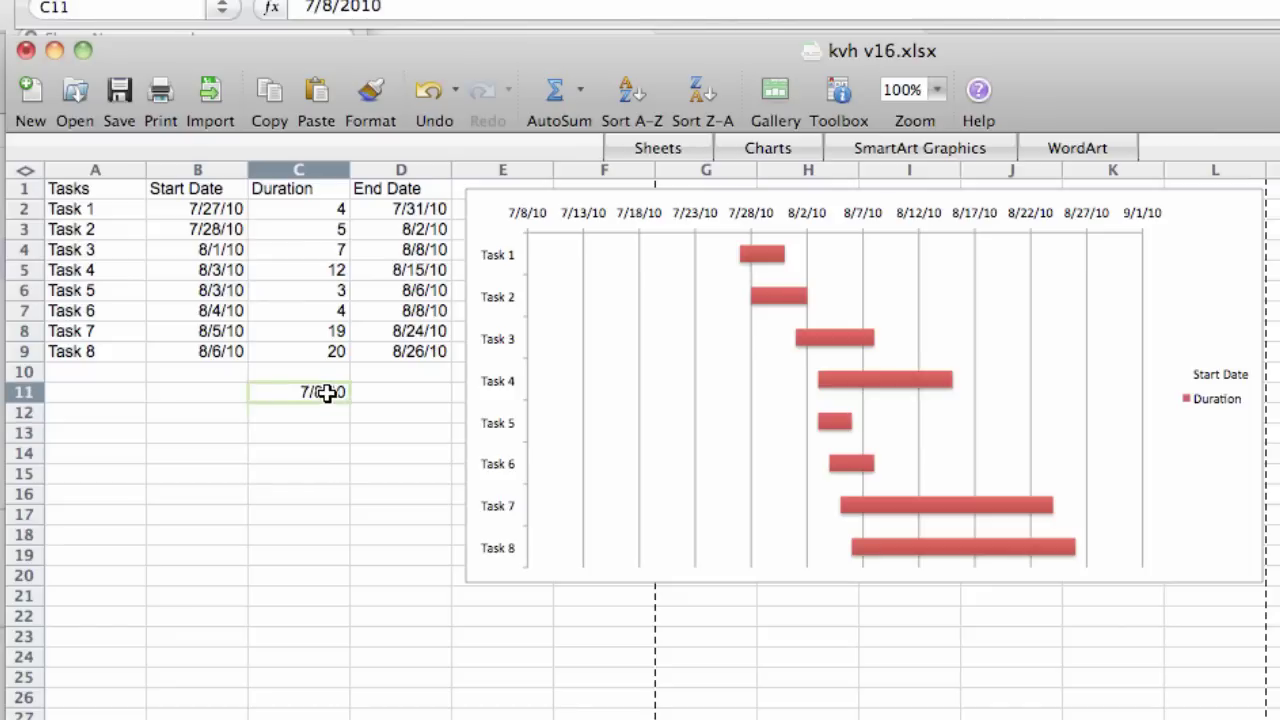
pyautogui.click(838, 92)
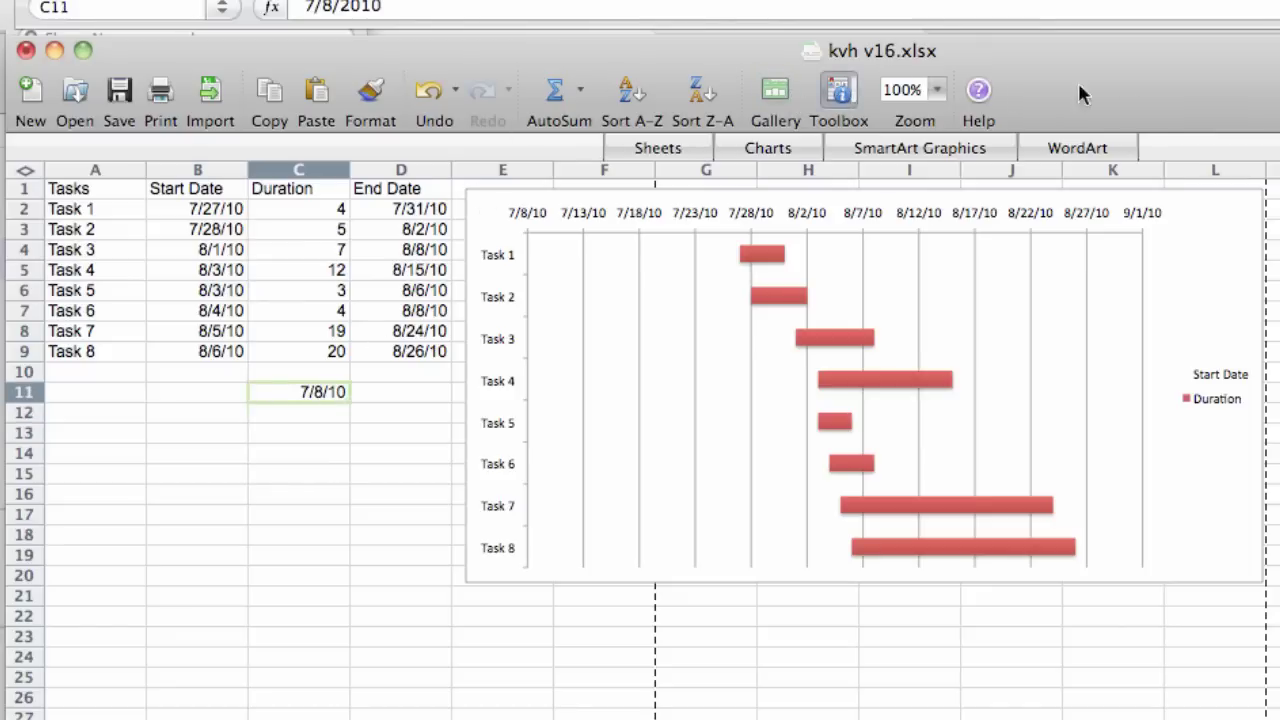
pyautogui.moveTo(780, 70); pyautogui.dragTo(505, 125)
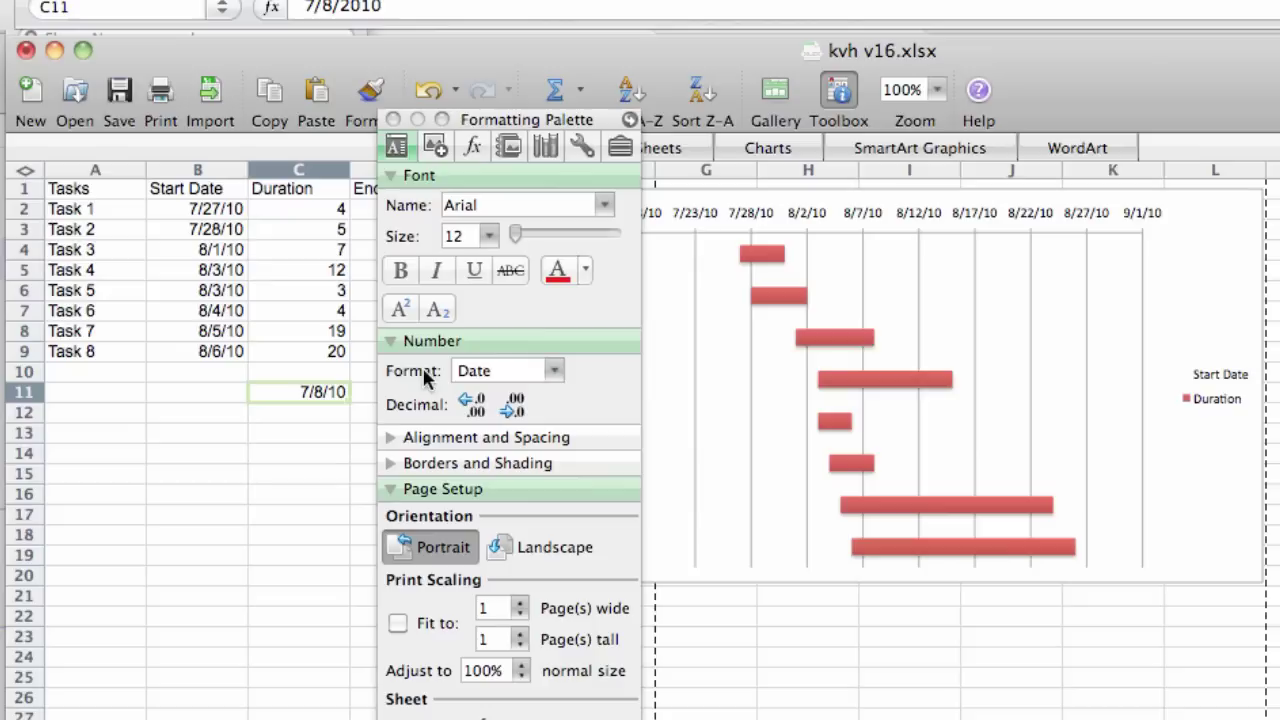
pyautogui.click(482, 372)
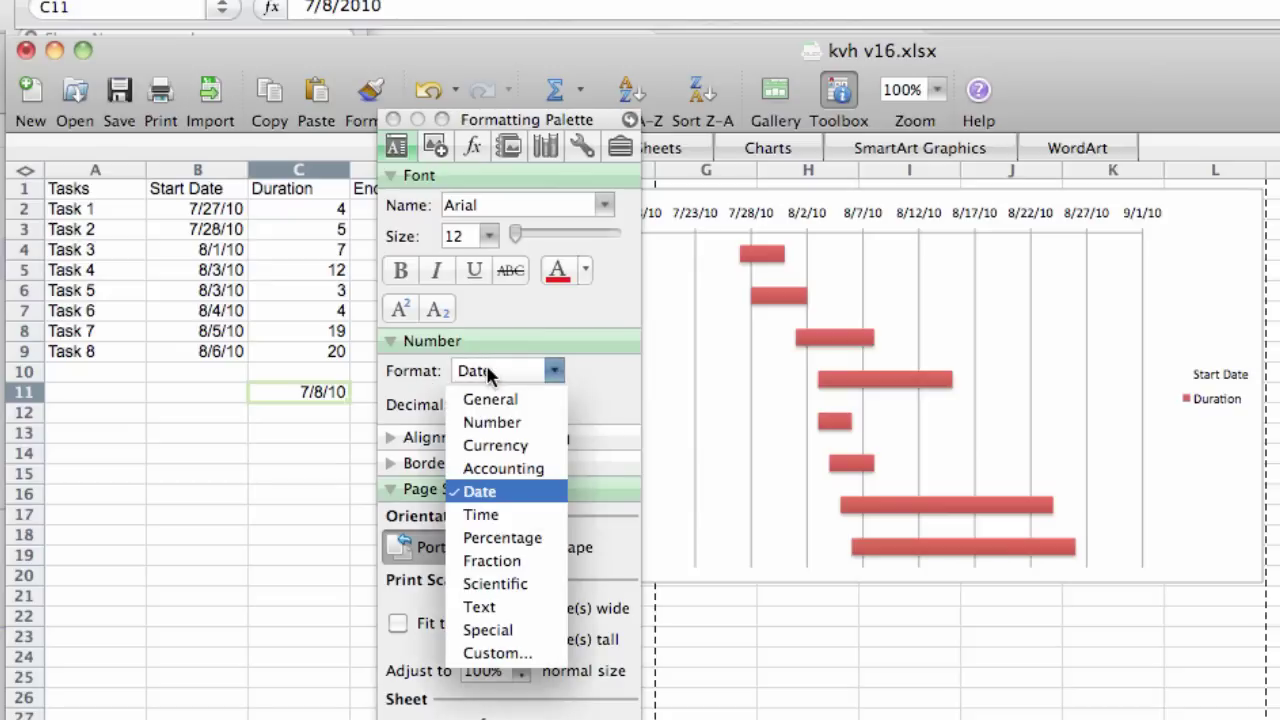
pyautogui.click(505, 418)
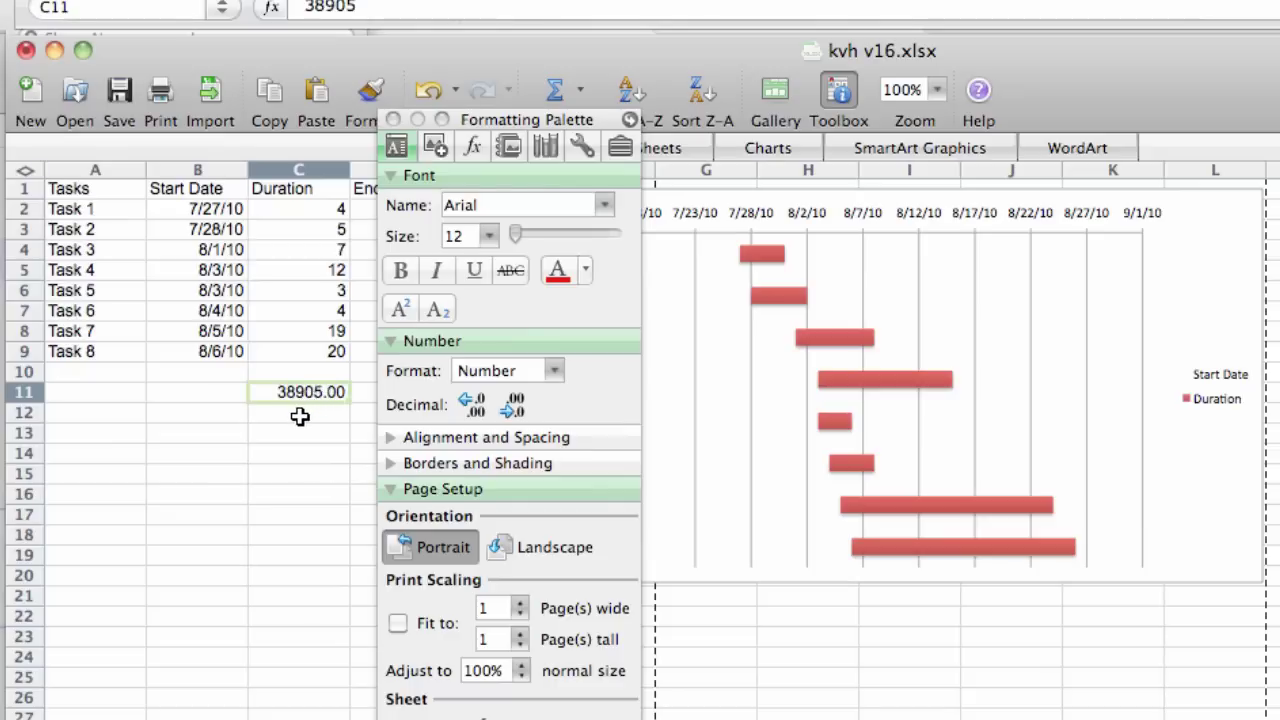
# Enter 9/1/2010 in C12 and format it as Number, showing 38960.00.
pyautogui.click(298, 413)
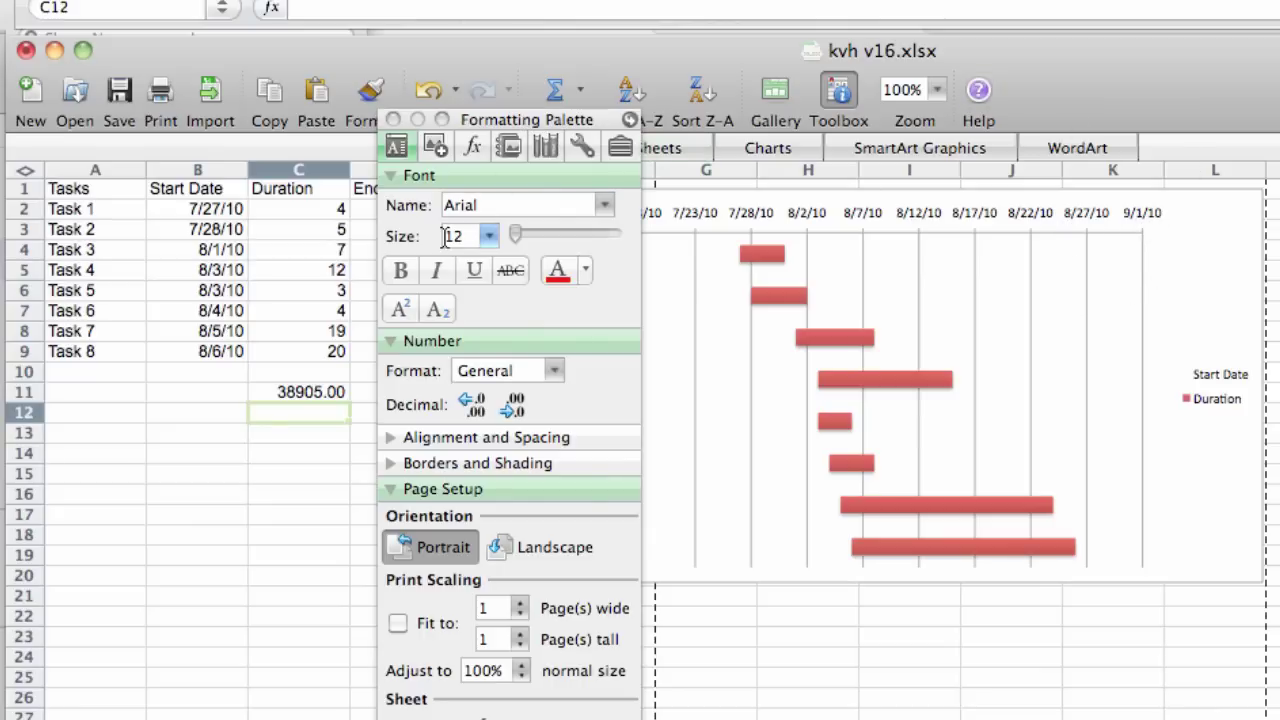
pyautogui.write('9/1/201')
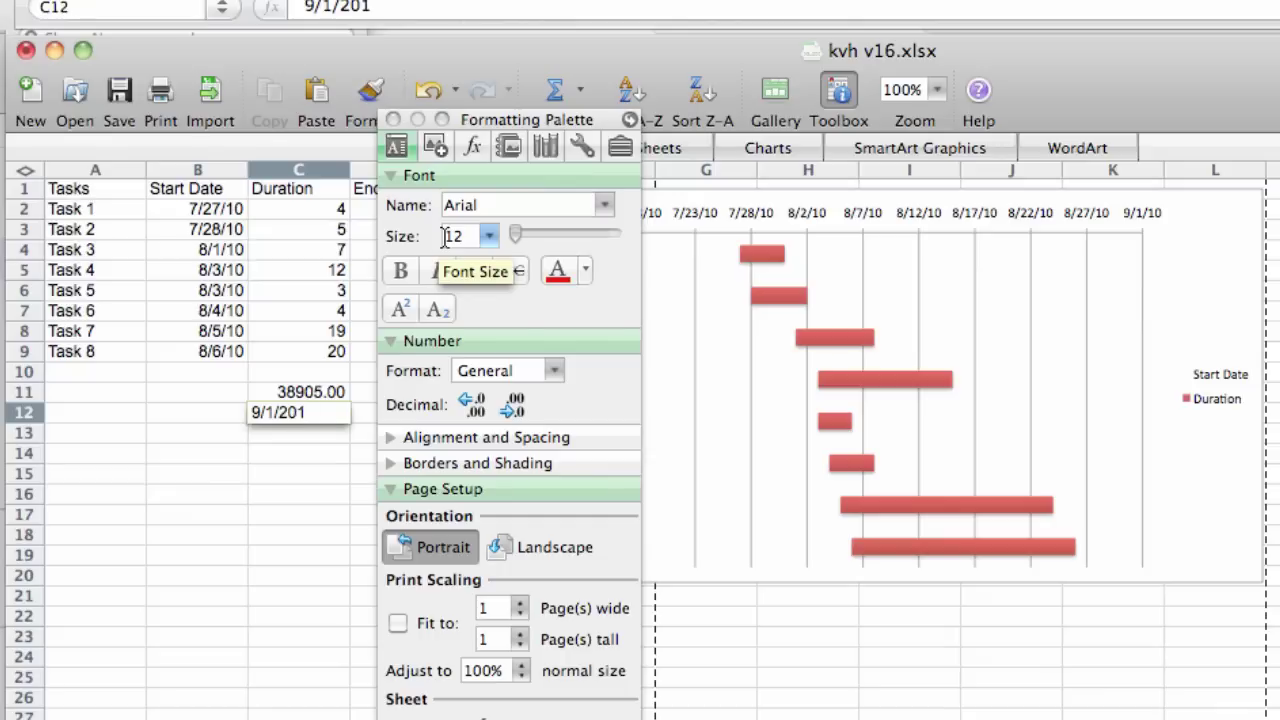
pyautogui.write('0')
pyautogui.press('Return')
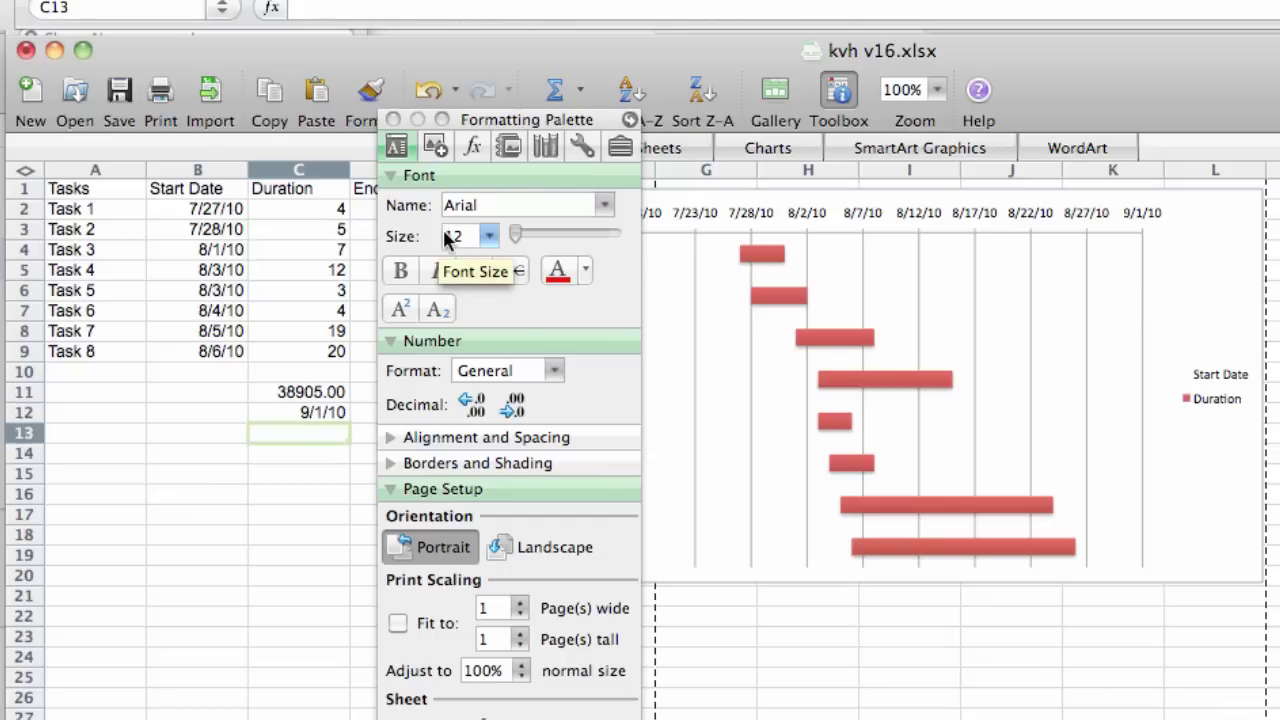
pyautogui.click(318, 414)
pyautogui.click(482, 372)
pyautogui.click(510, 420)
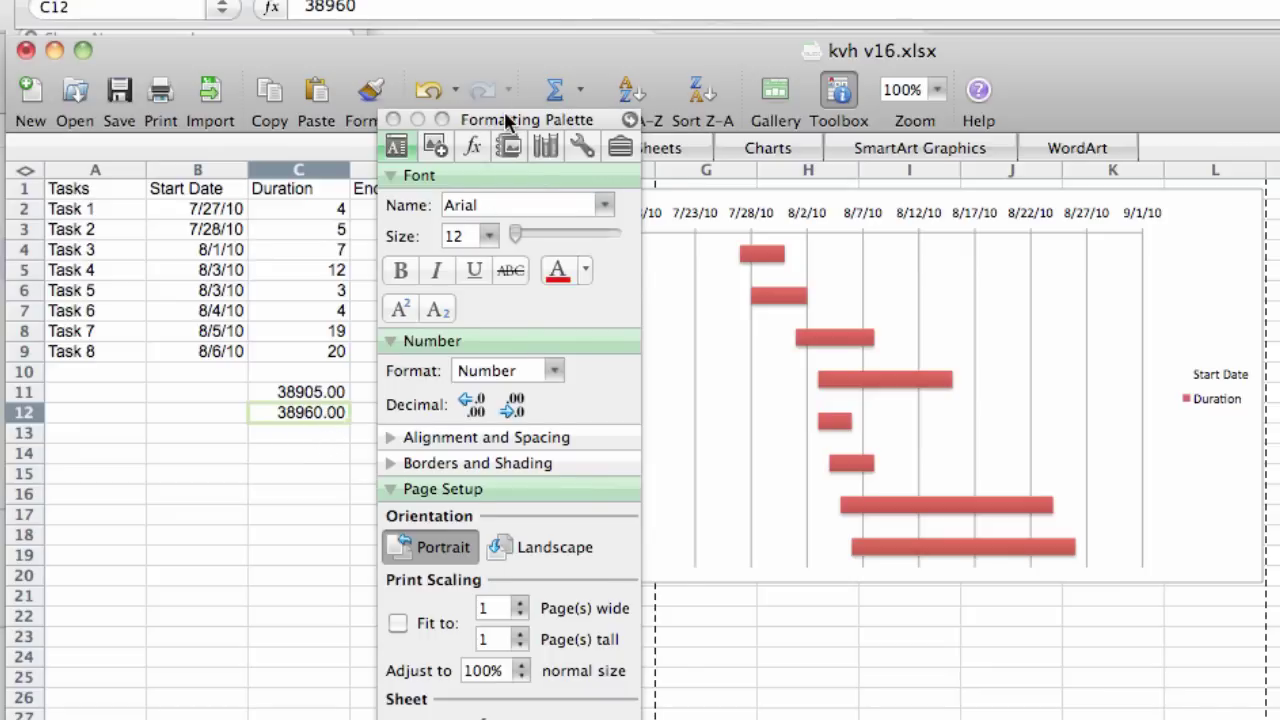
# Enter the project start 7/26/2010 in D11 and end 8/26/2010 in D12.
pyautogui.moveTo(507, 120); pyautogui.dragTo(640, 121)
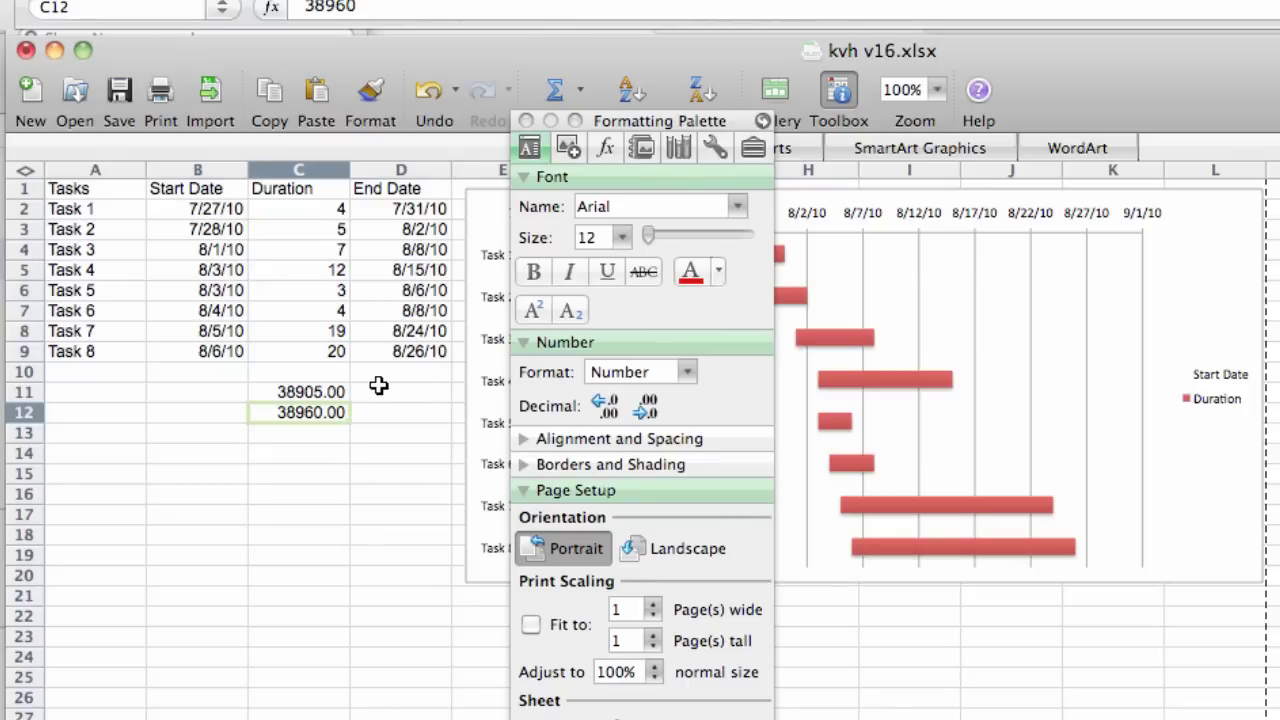
pyautogui.click(410, 391)
pyautogui.write('7/26/2010')
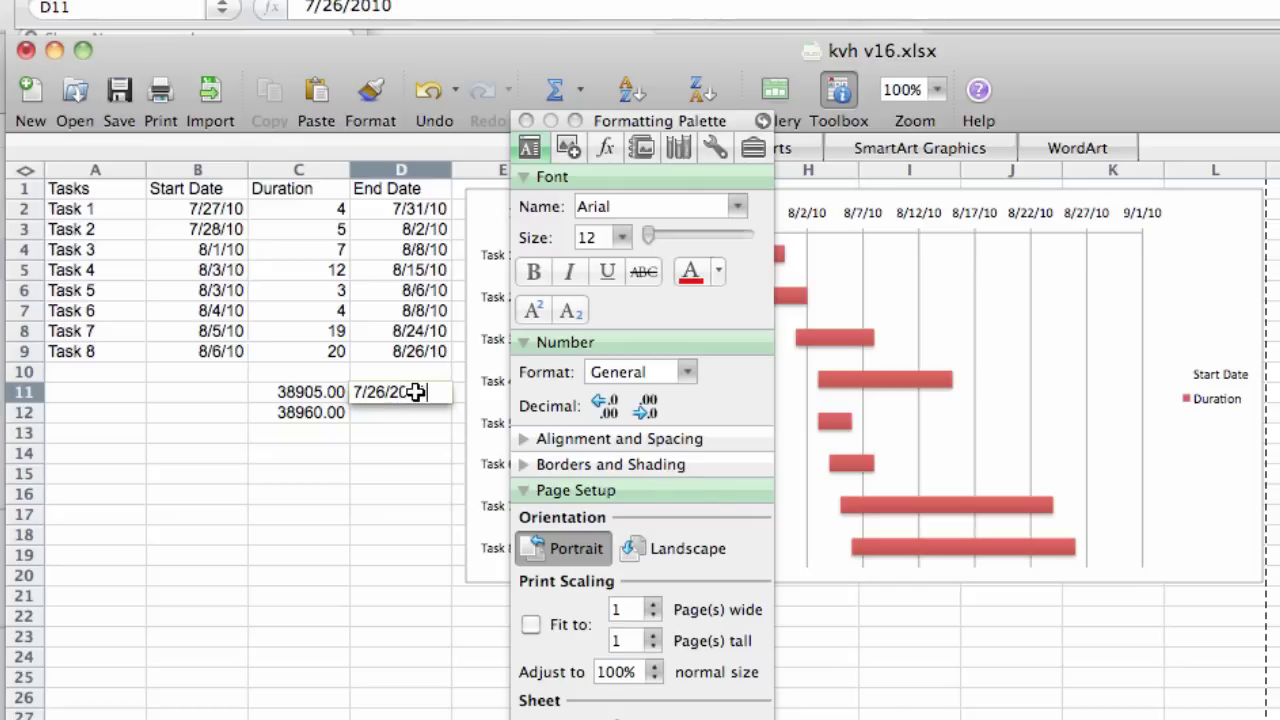
pyautogui.press('Return')
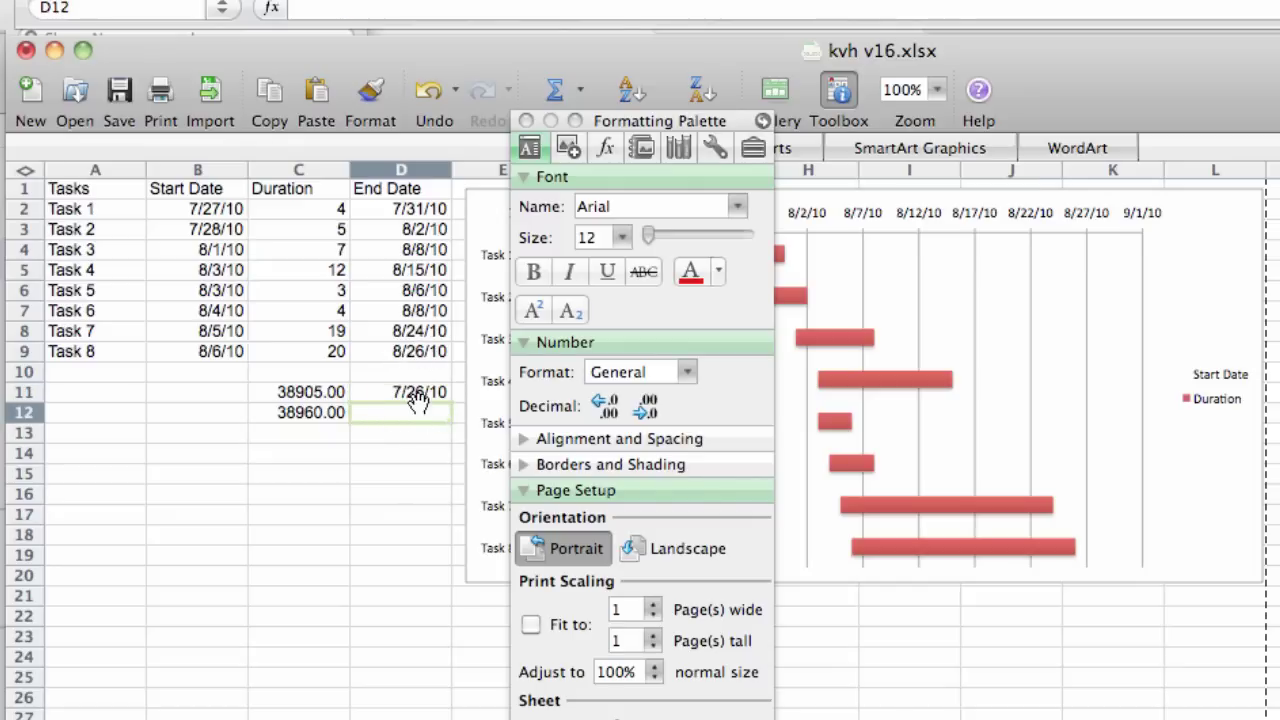
pyautogui.write('8/2')
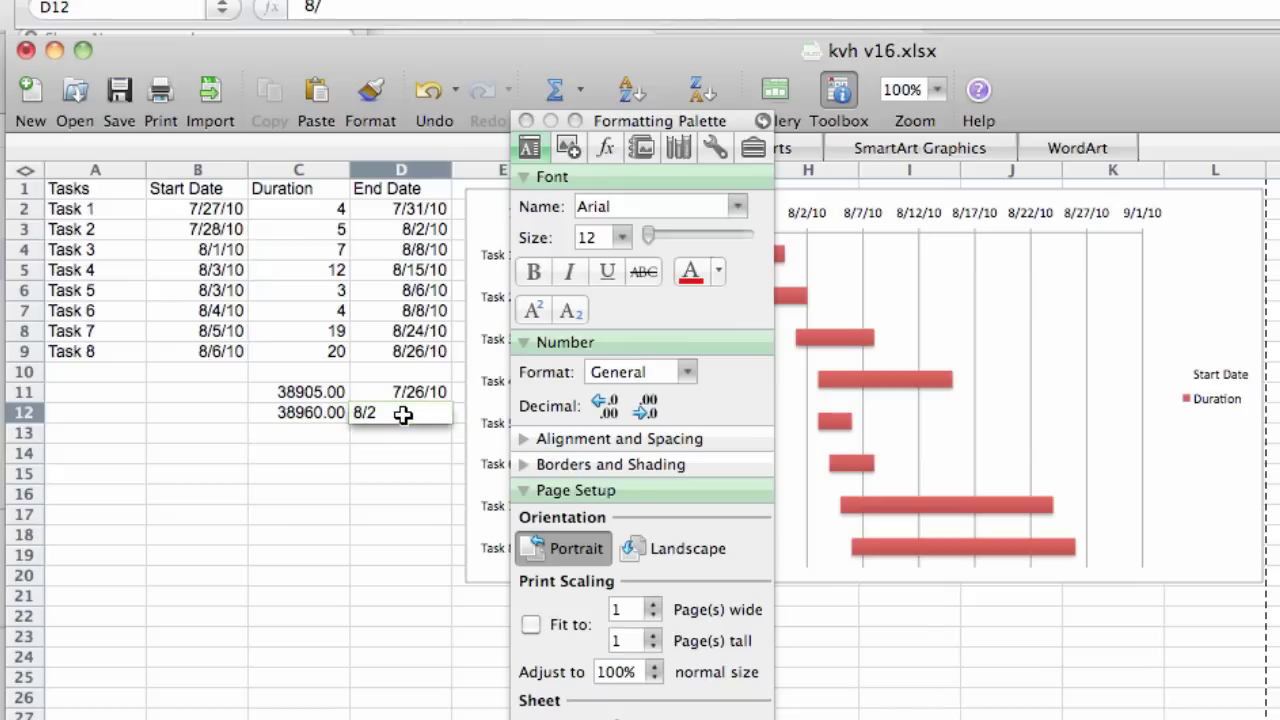
pyautogui.write('6/2010')
pyautogui.press('Return')
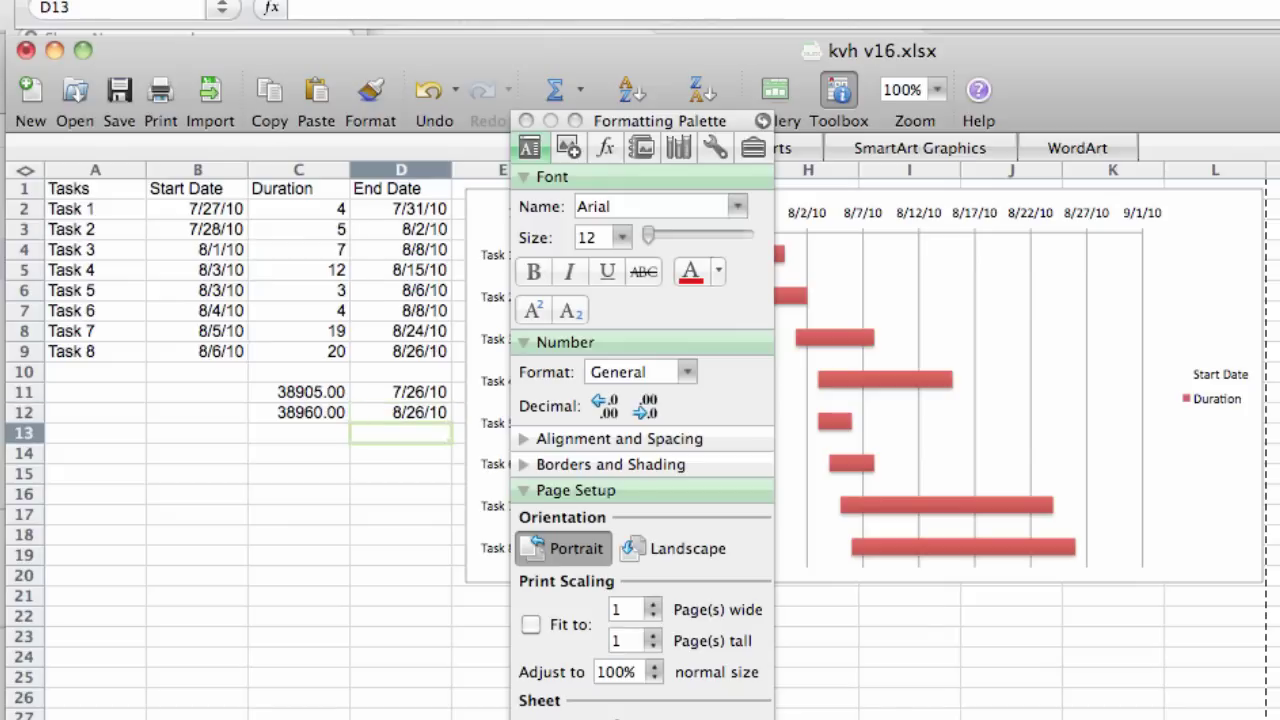
# Format D11:D12 as Number (38923.00 and 38954.00) and close the Formatting Palette.
pyautogui.moveTo(441, 398)
pyautogui.mouseDown()
pyautogui.moveTo(420, 391)
pyautogui.moveTo(423, 414)
pyautogui.mouseUp()
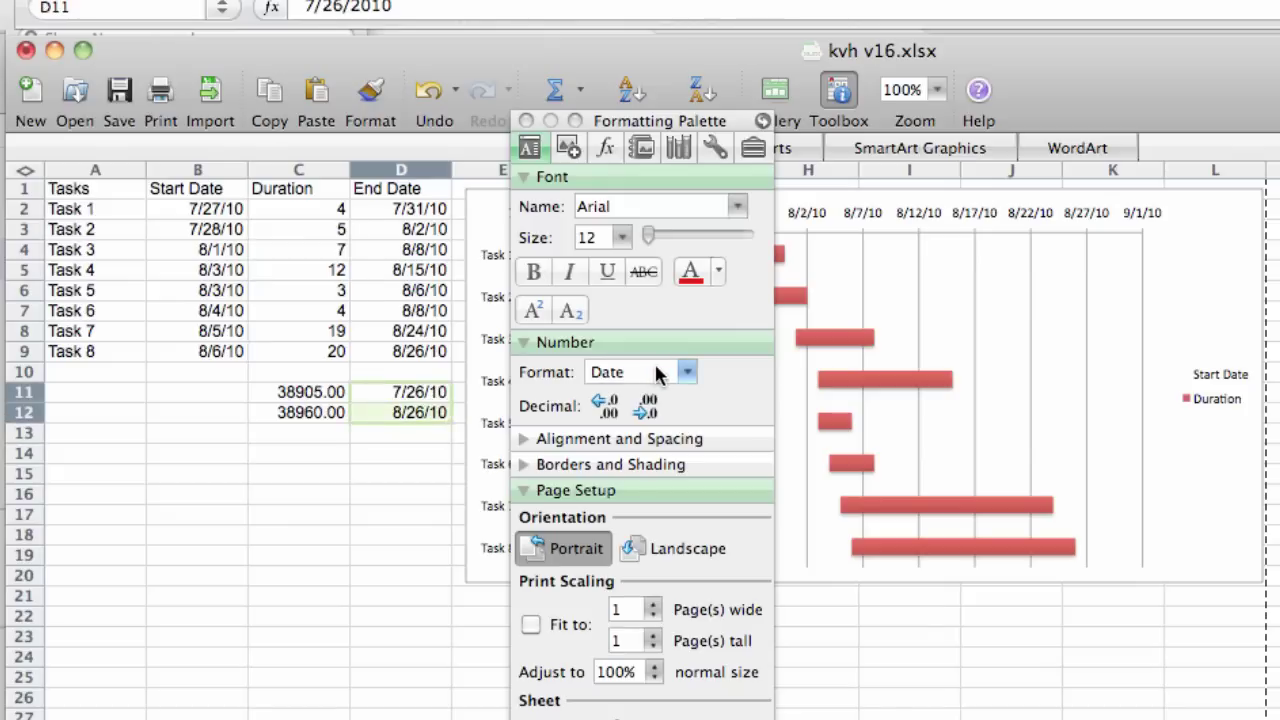
pyautogui.click(660, 372)
pyautogui.click(646, 425)
pyautogui.click(412, 462)
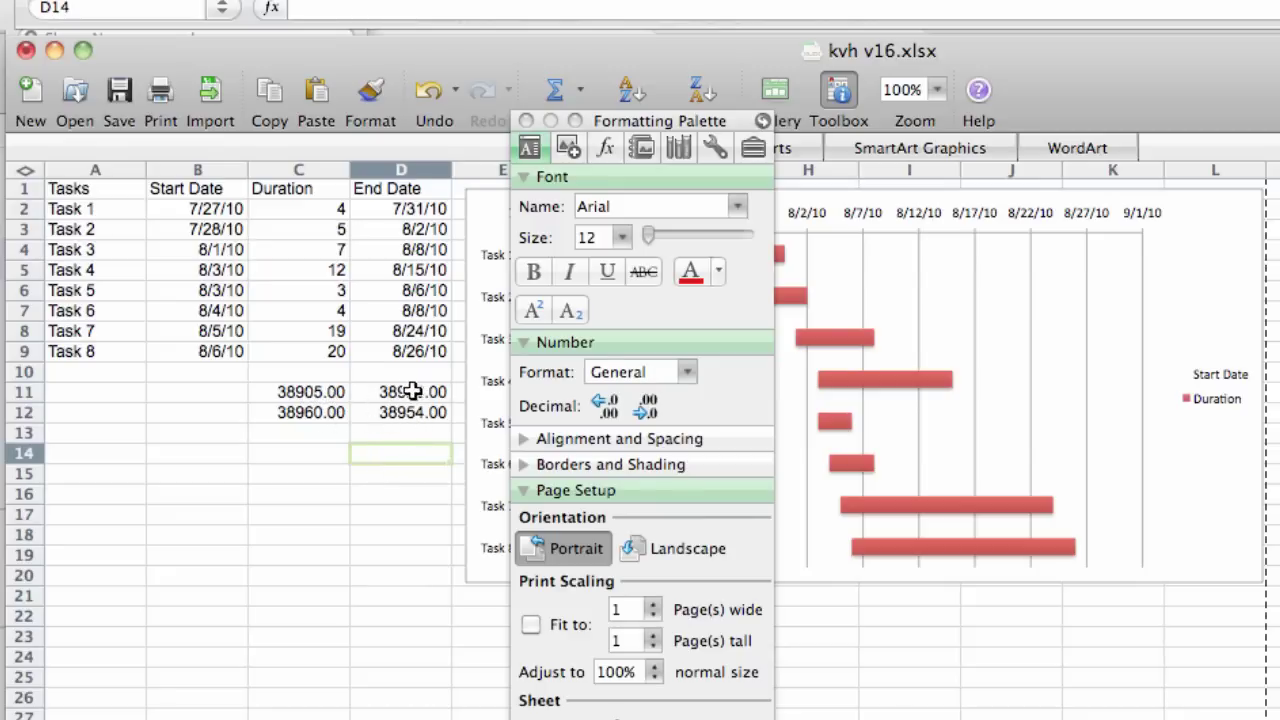
pyautogui.click(525, 120)
# Open the Format Axis settings for the Gantt chart's horizontal date axis.
pyautogui.press('Left')
pyautogui.press('Down')
pyautogui.press('Down')
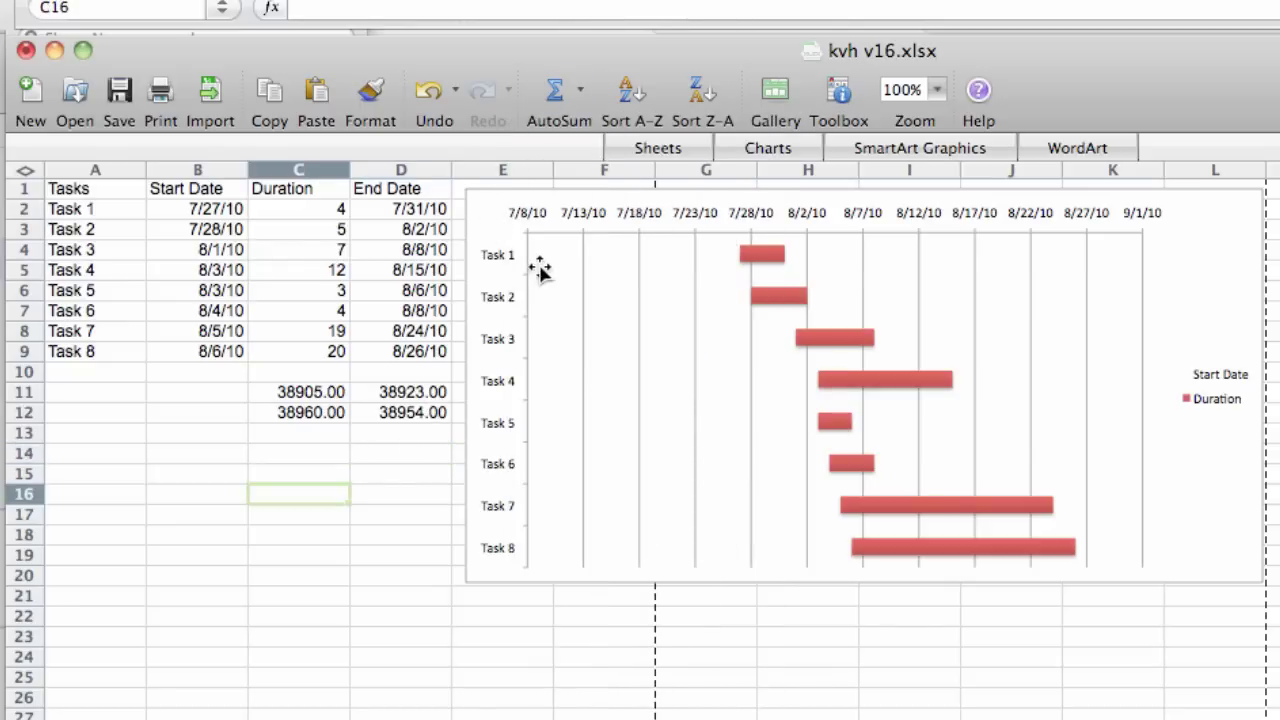
pyautogui.click(500, 205)
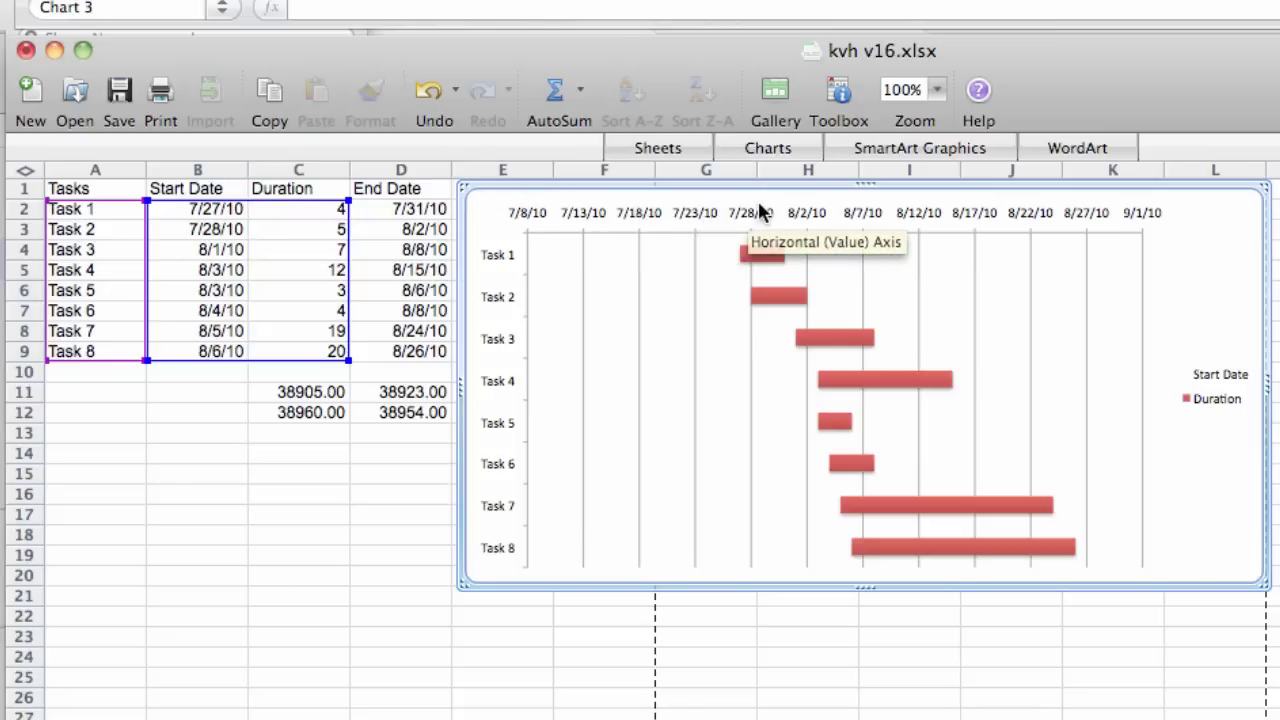
pyautogui.click(757, 205)
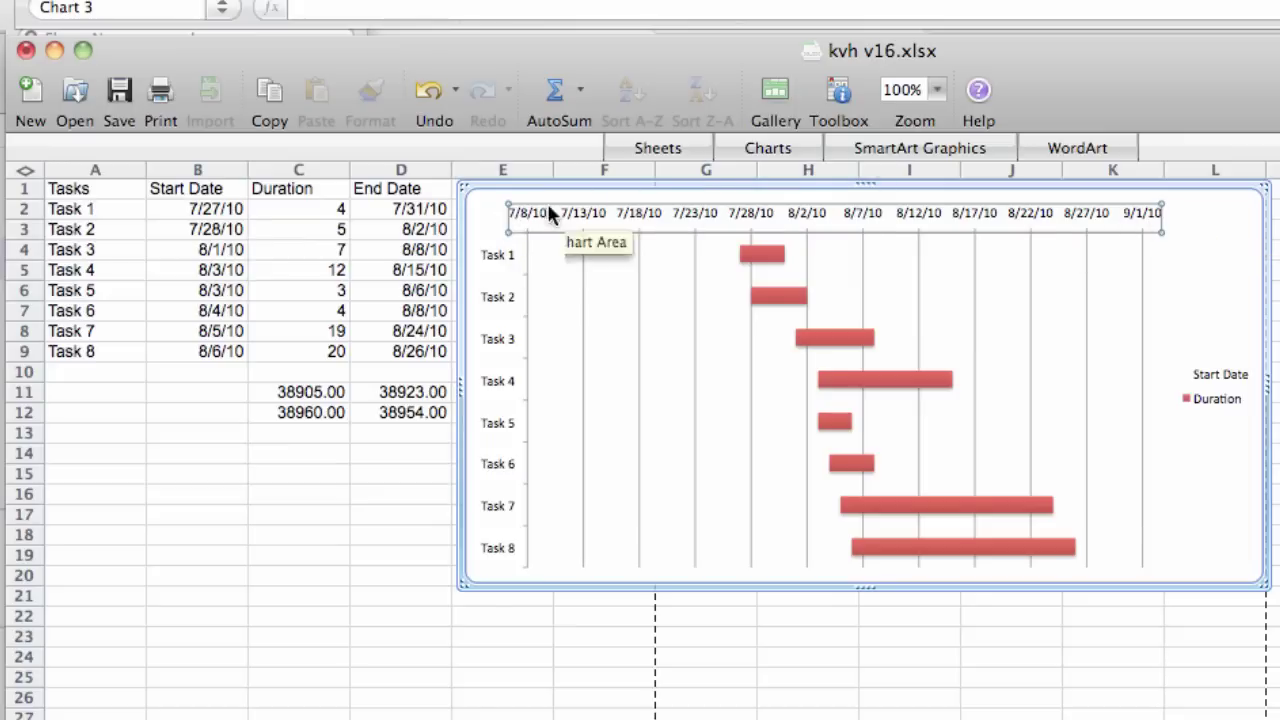
pyautogui.rightClick(628, 219)
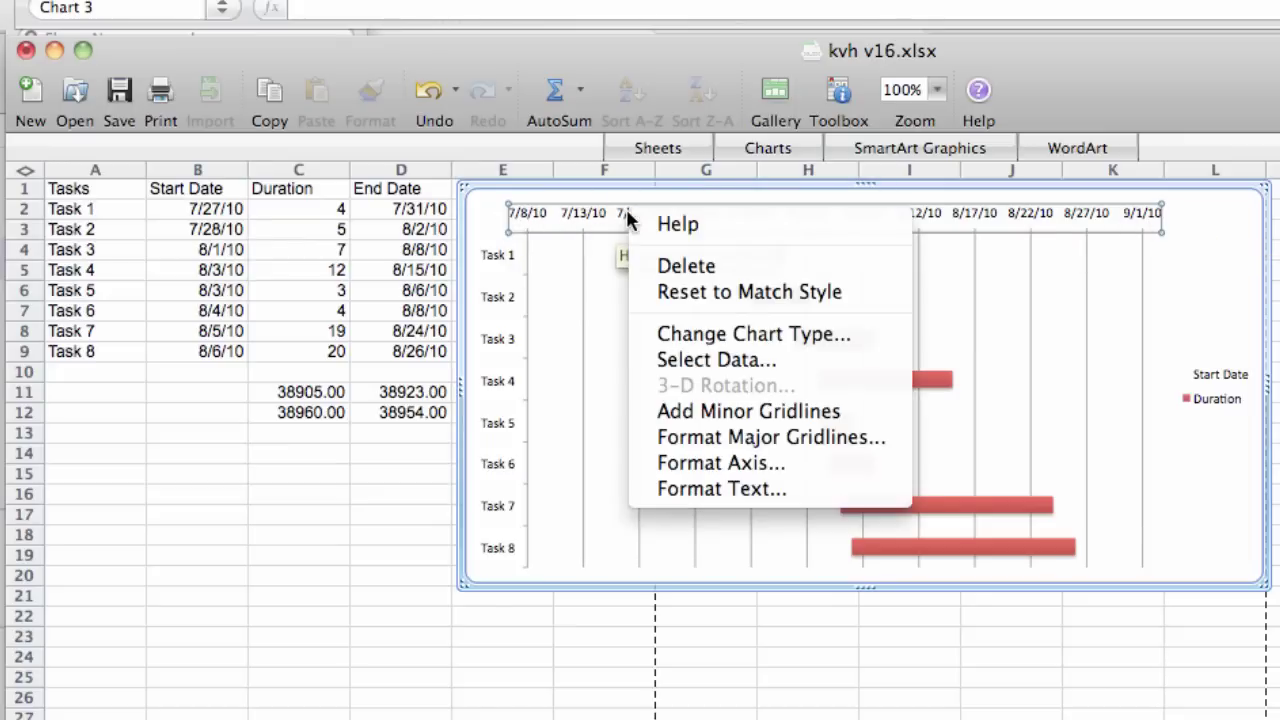
pyautogui.click(757, 465)
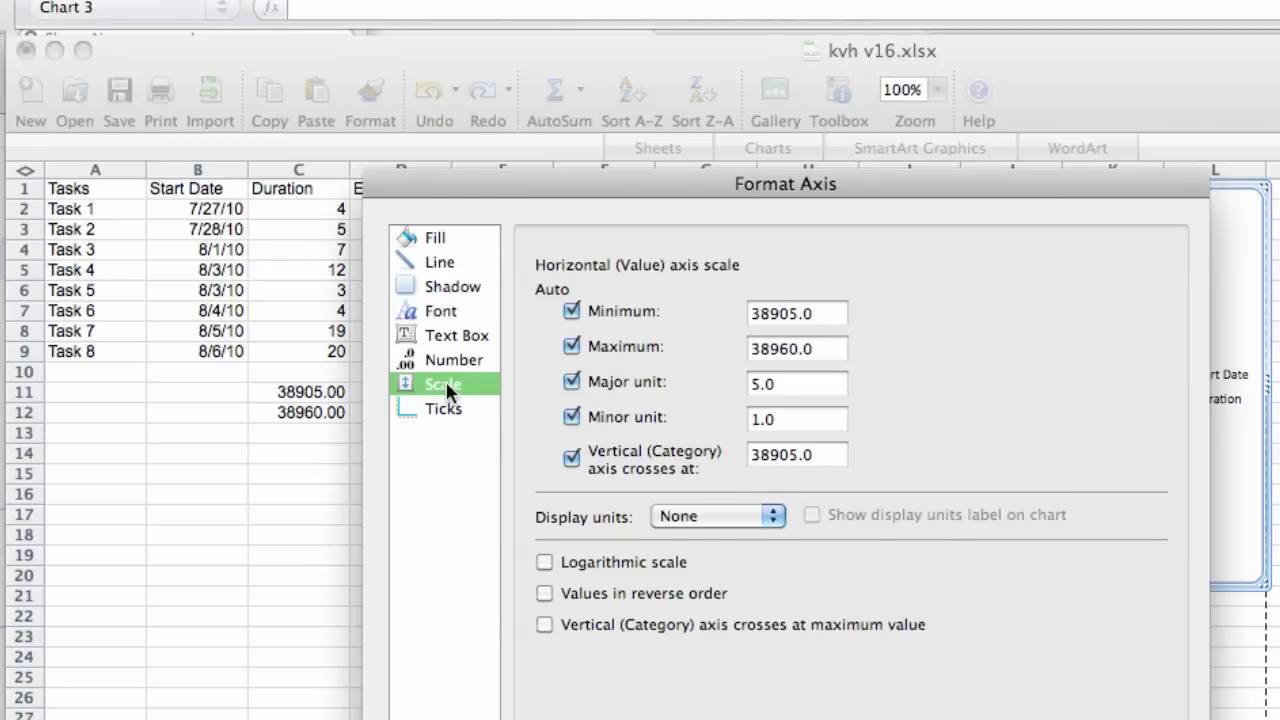
pyautogui.moveTo(686, 193); pyautogui.dragTo(795, 148)
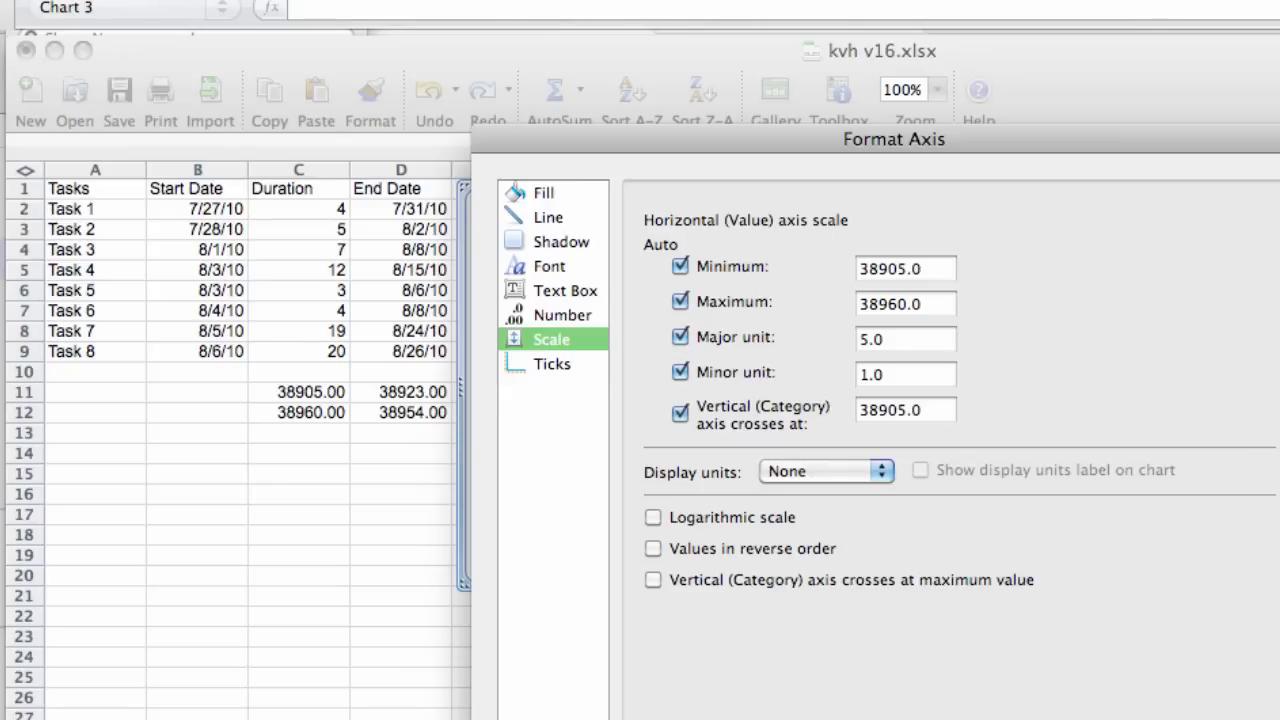
# Enter 38923 as the axis minimum and correct the maximum to 38954.
pyautogui.click(888, 268)
pyautogui.doubleClick(880, 268)
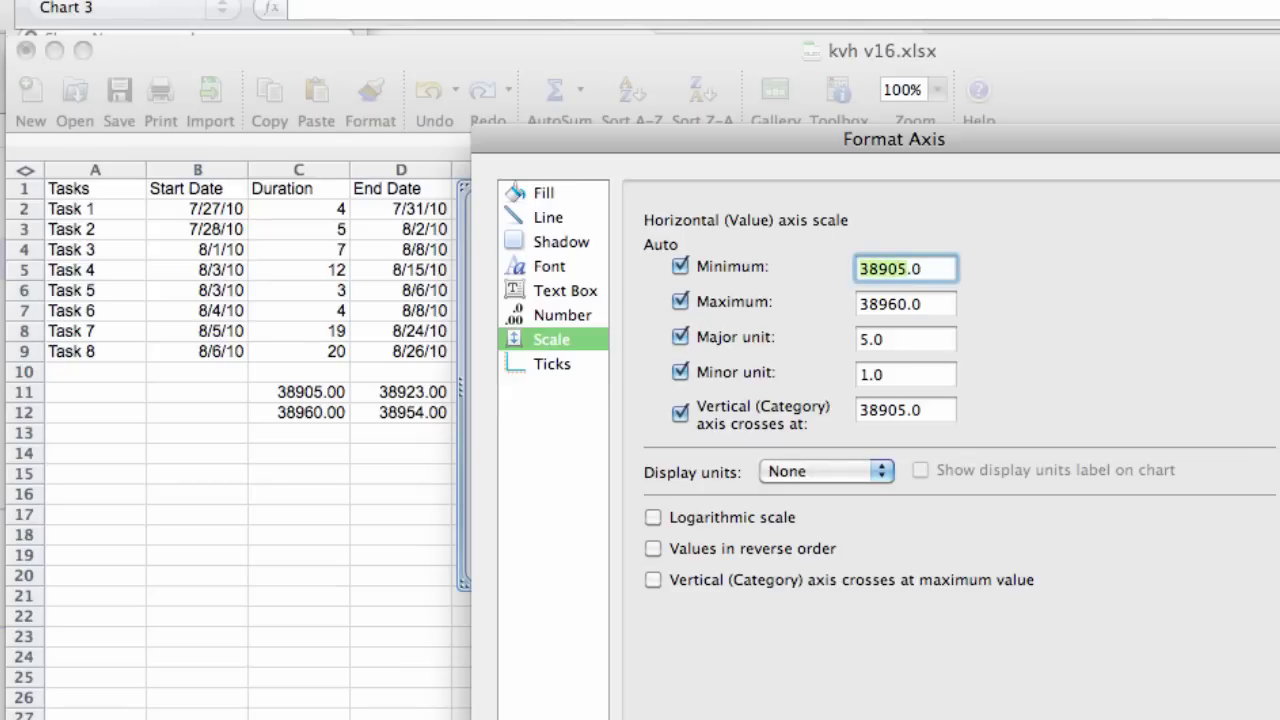
pyautogui.write('38923')
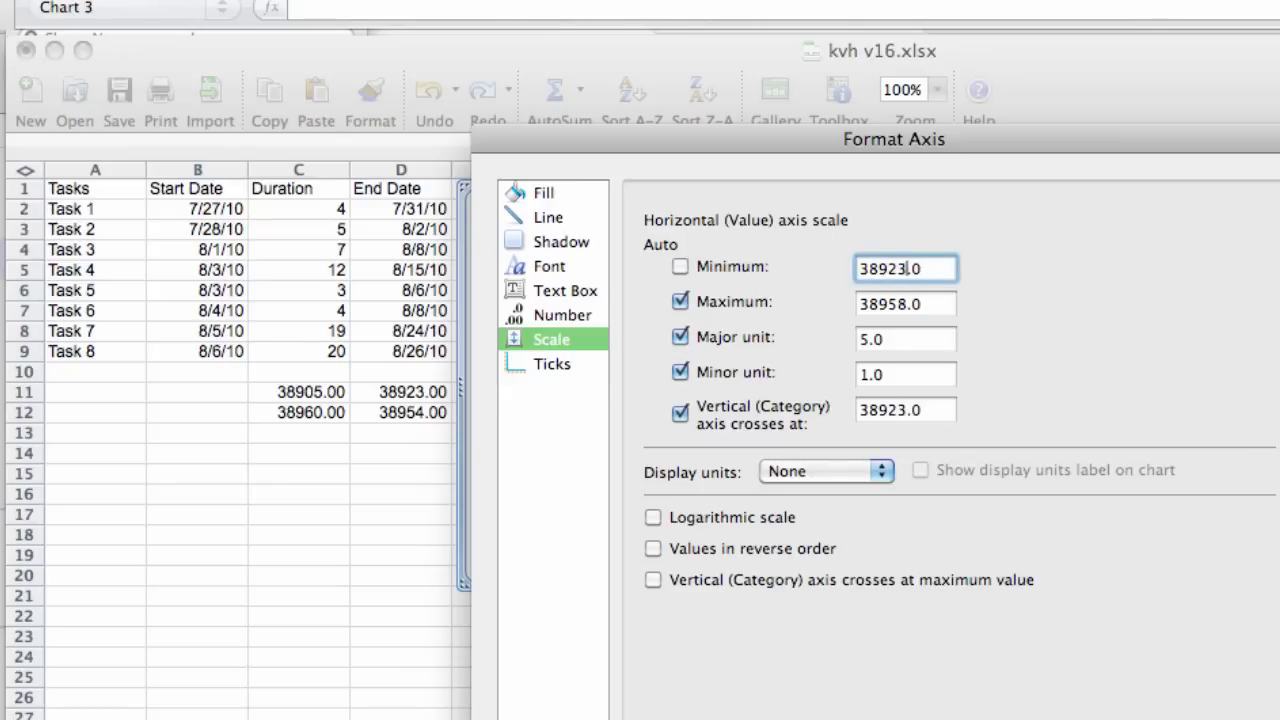
pyautogui.press('Tab')
pyautogui.click(860, 304)
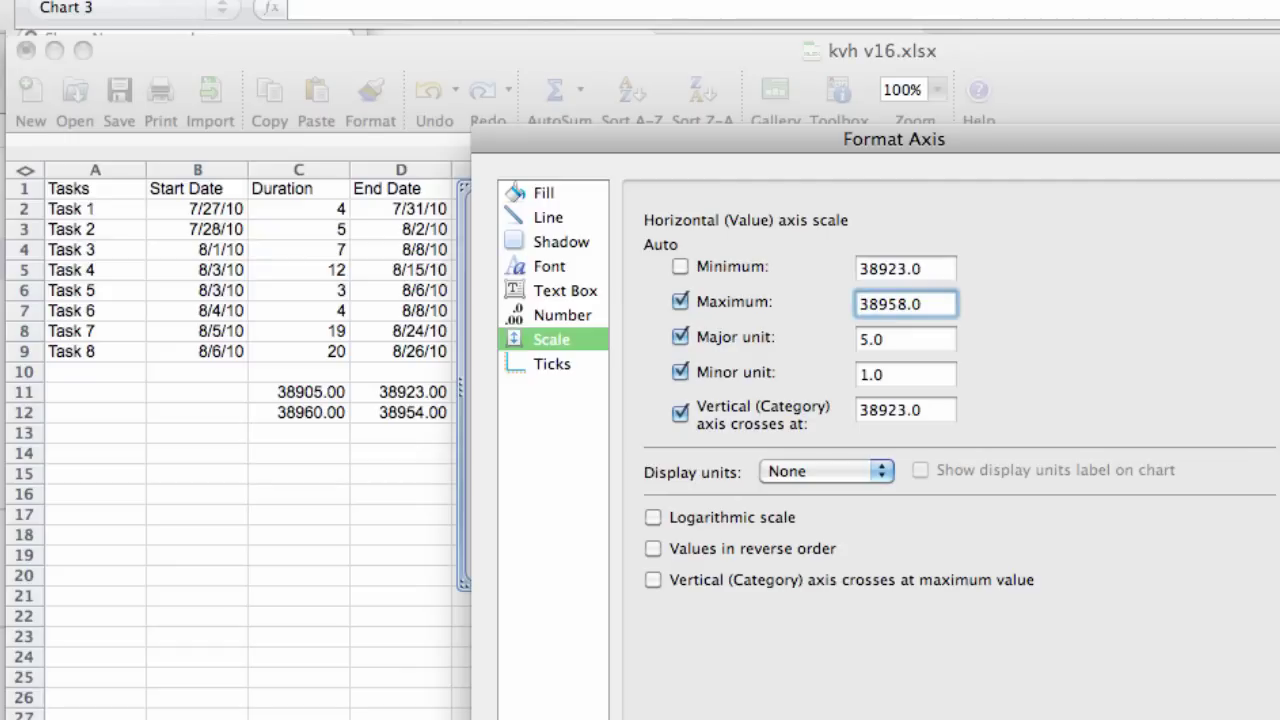
pyautogui.press('BackSpace')
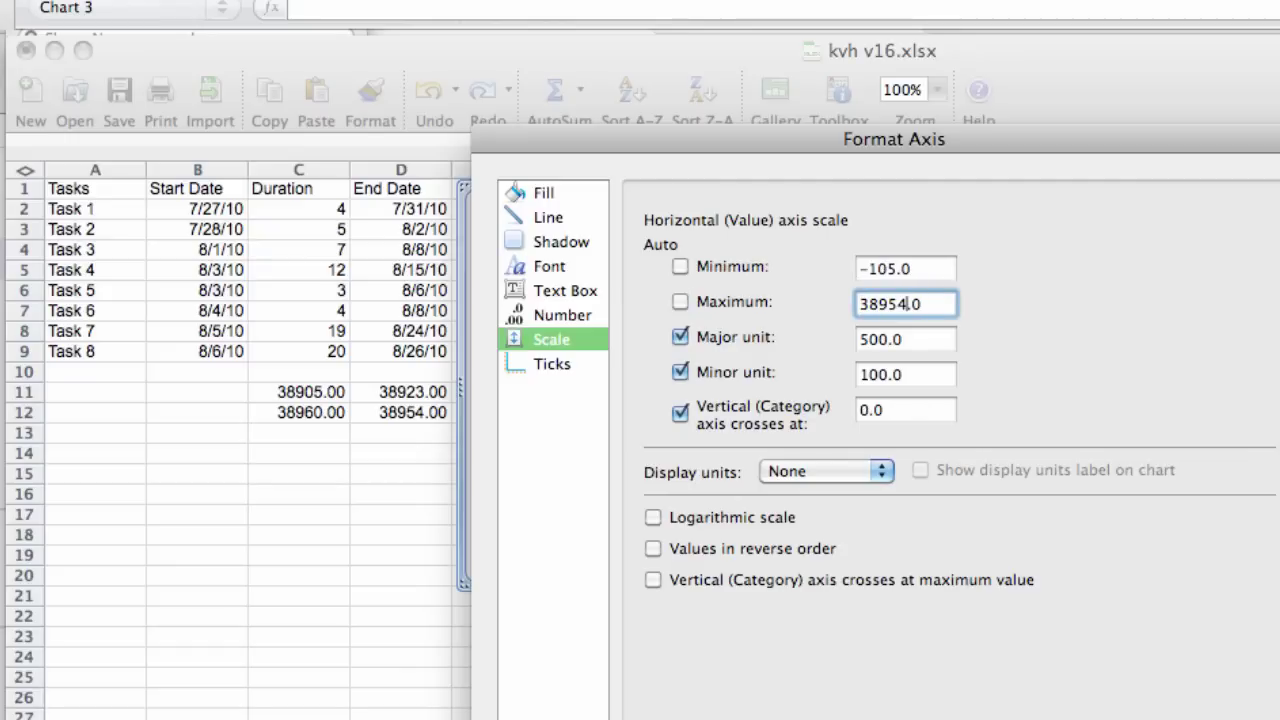
pyautogui.write('4')
pyautogui.press('Tab')
# Re-enter the 38923 minimum, check the values, and apply the new axis range.
pyautogui.moveTo(858, 268); pyautogui.dragTo(912, 268)
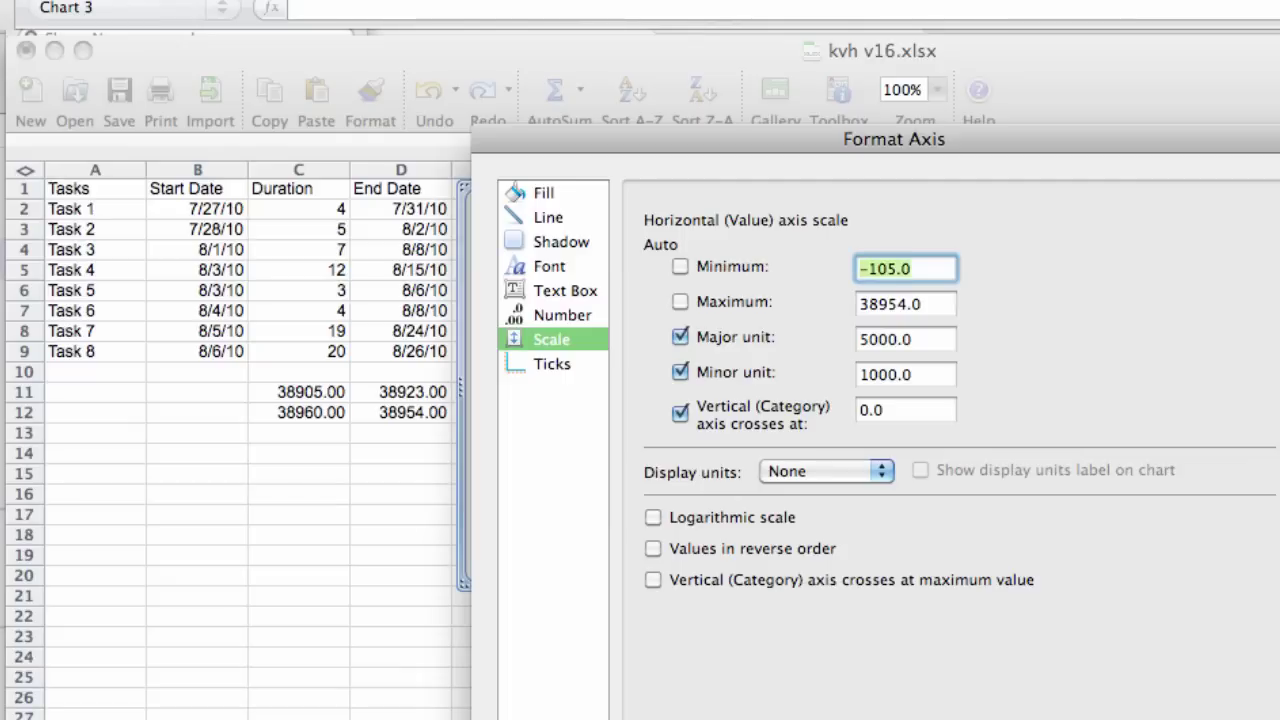
pyautogui.write('38923')
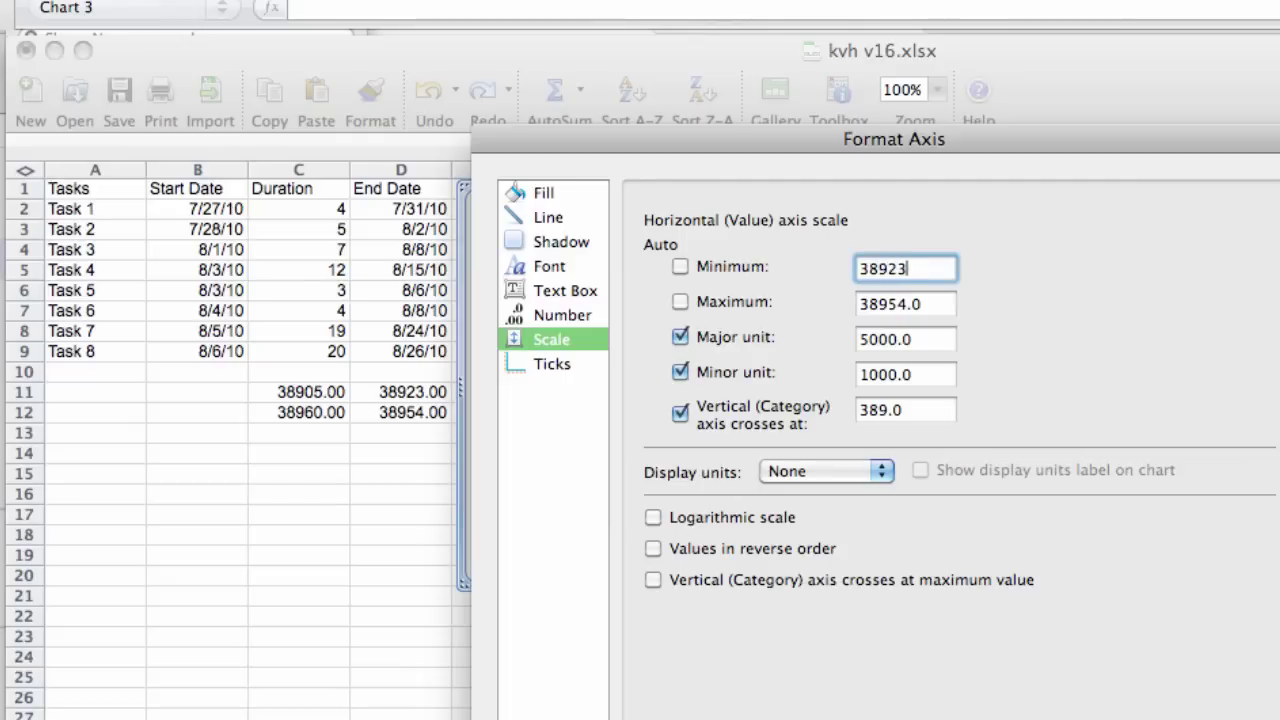
pyautogui.press('Tab')
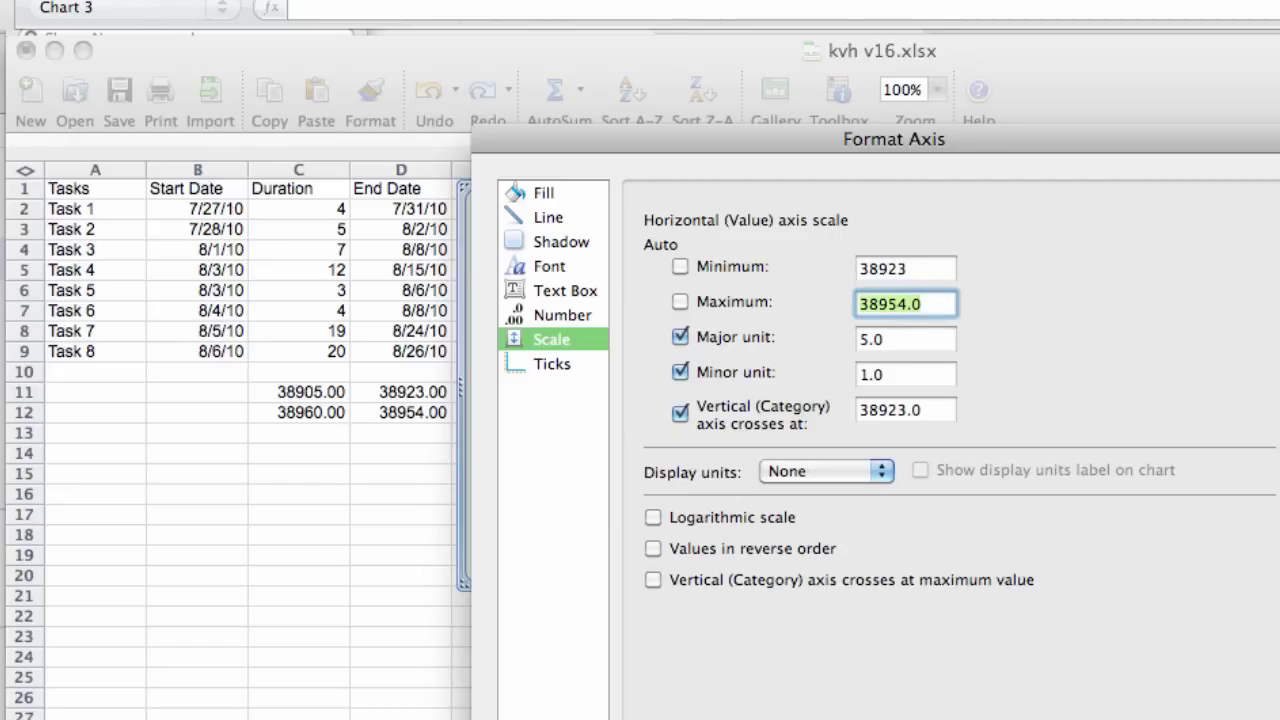
pyautogui.click(906, 268)
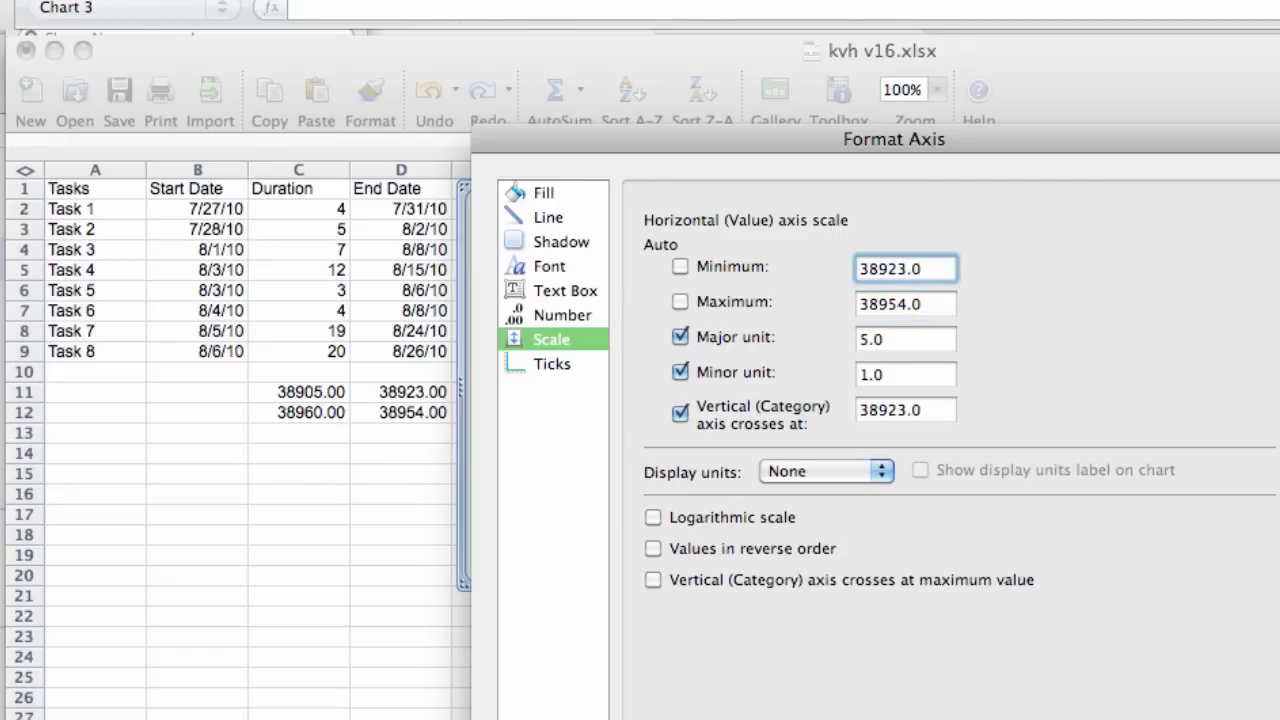
pyautogui.press('Tab')
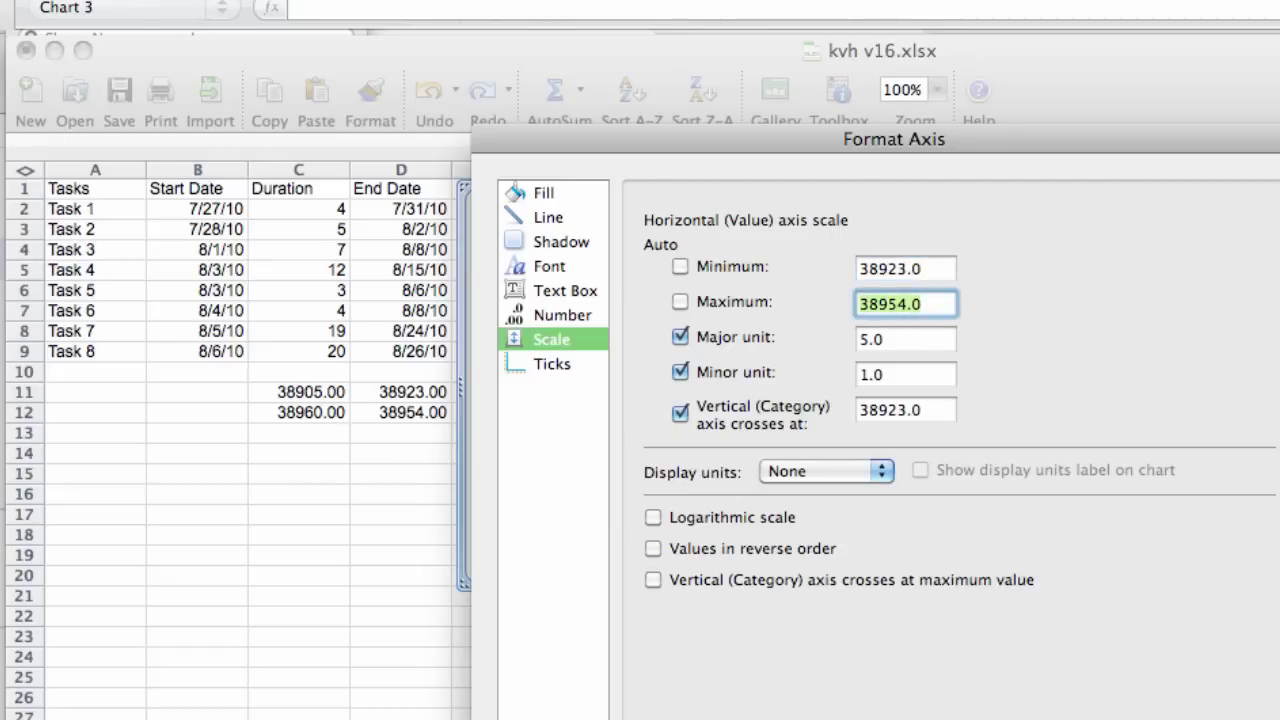
pyautogui.press('Return')
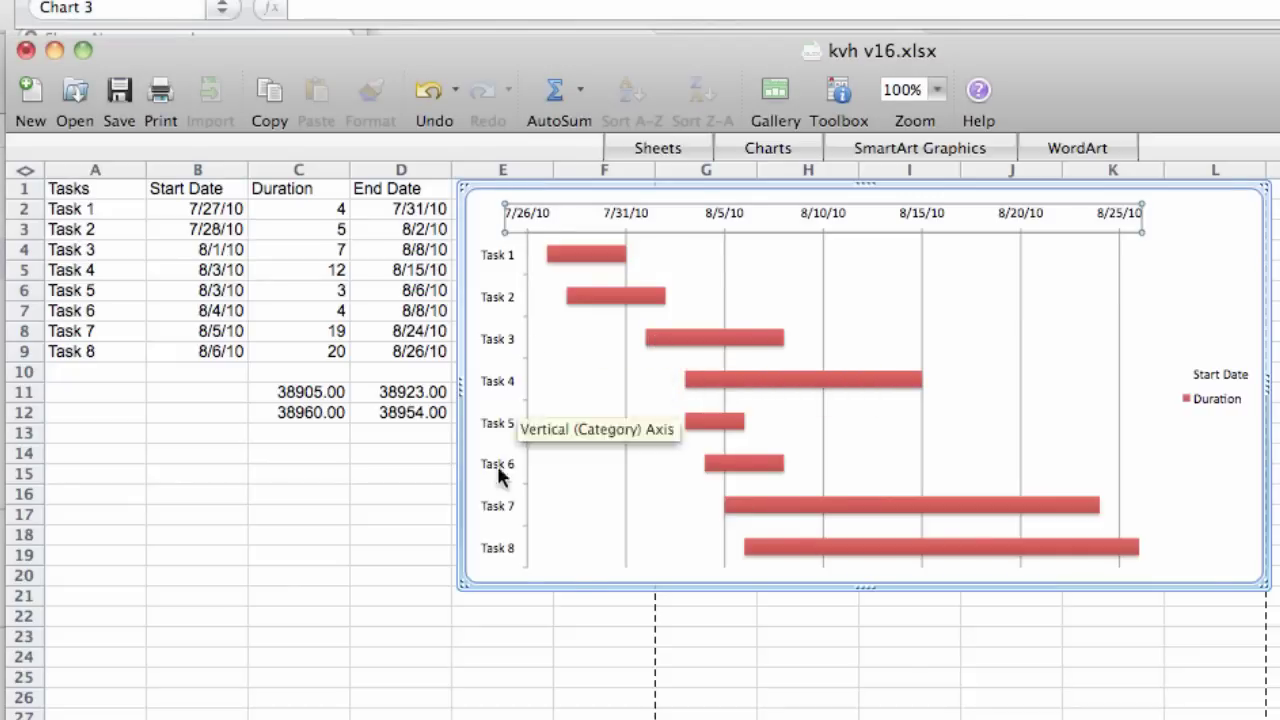
pyautogui.click(477, 608)
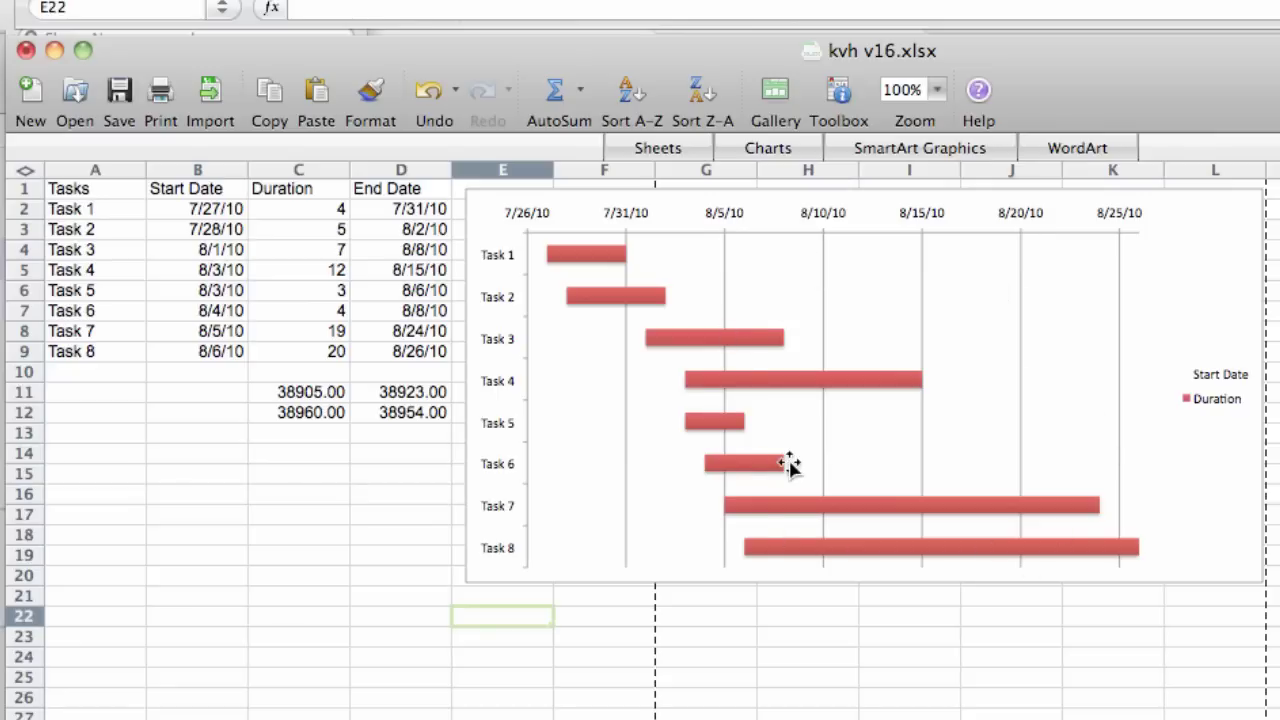
pyautogui.click(400, 434)
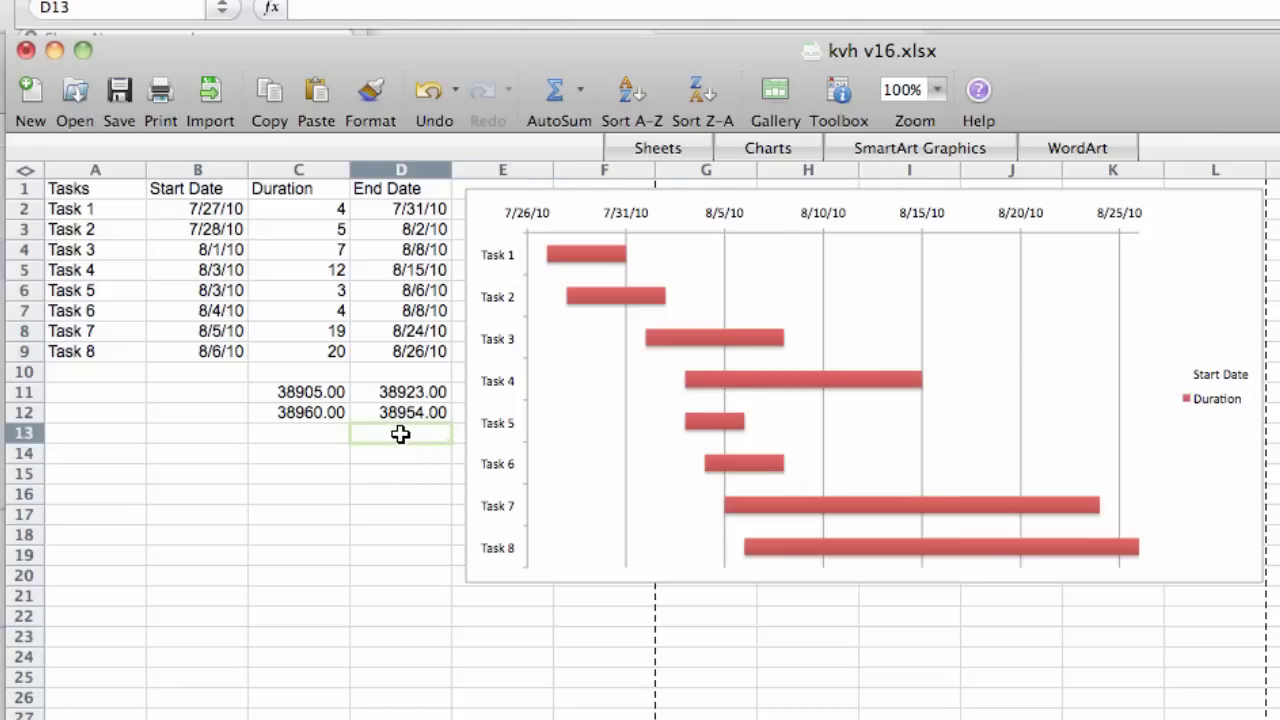